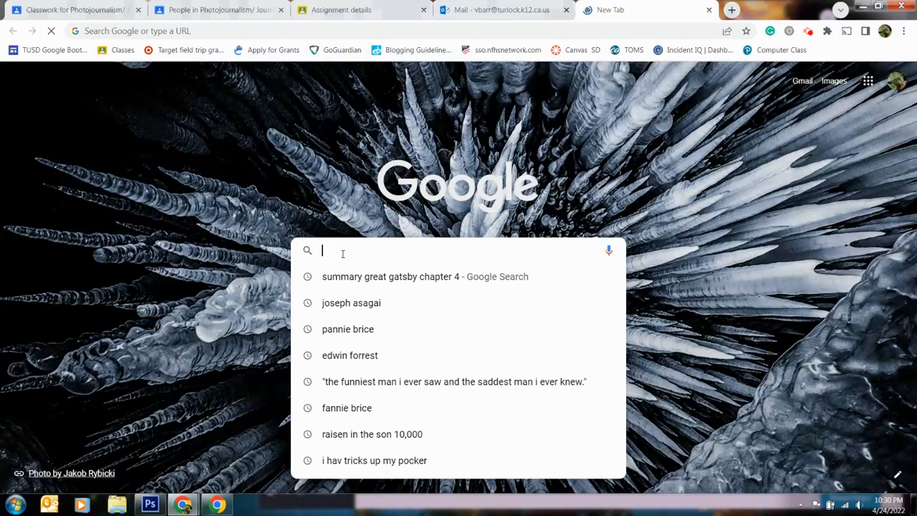
# Step: Search Google for "curious girl" and show the image results
pyautogui.write('cu')
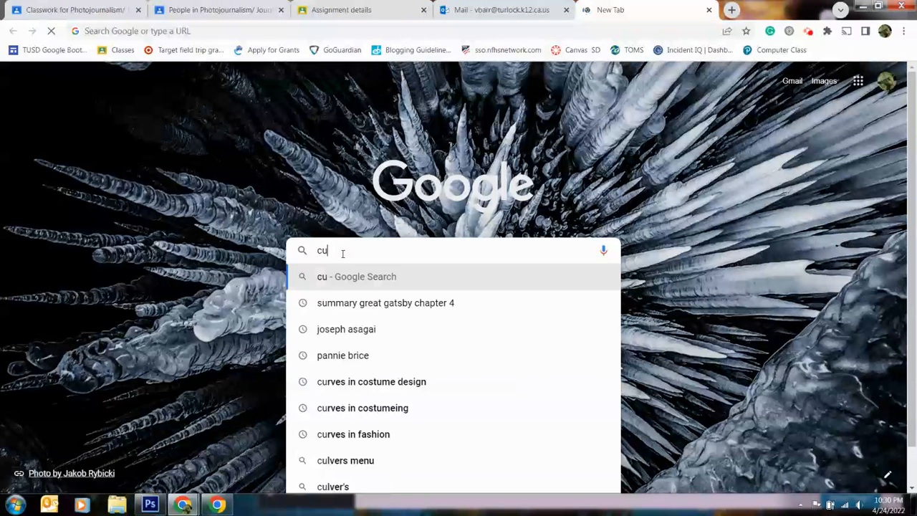
pyautogui.write('rious ')
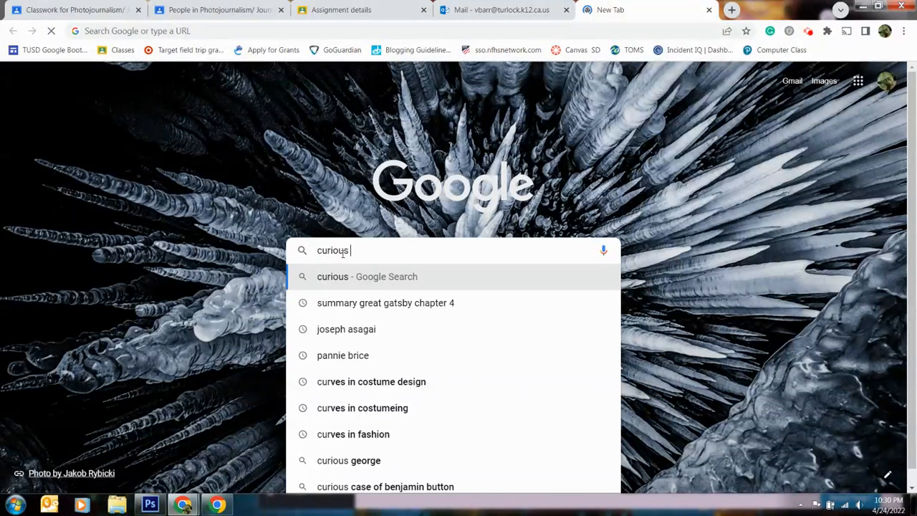
pyautogui.write('girl')
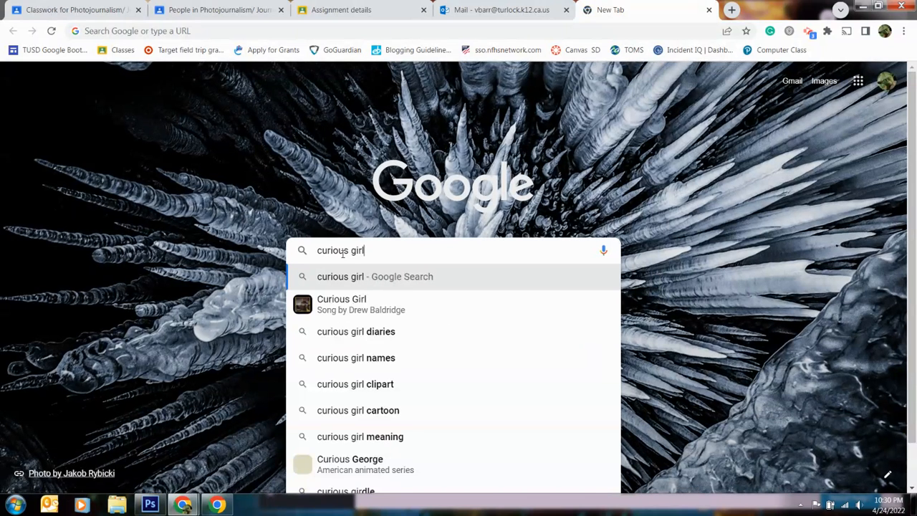
pyautogui.press('Return')
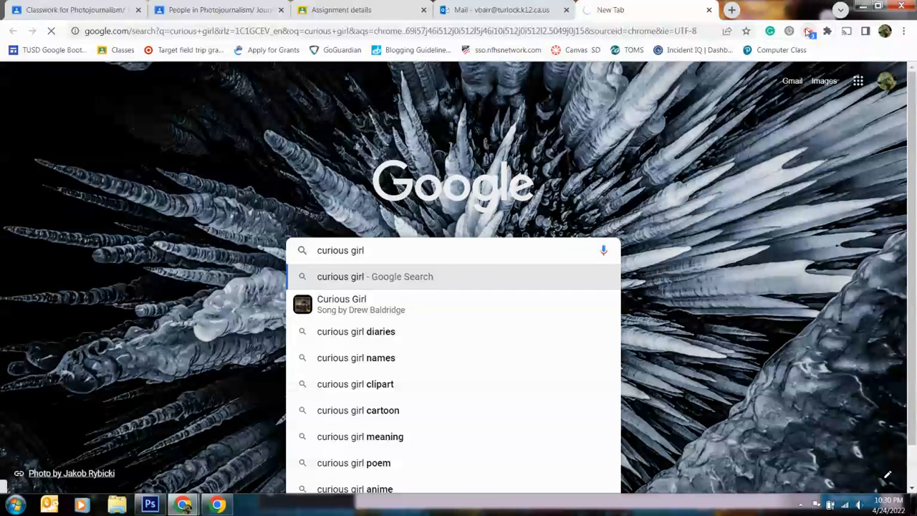
pyautogui.click(808, 32)
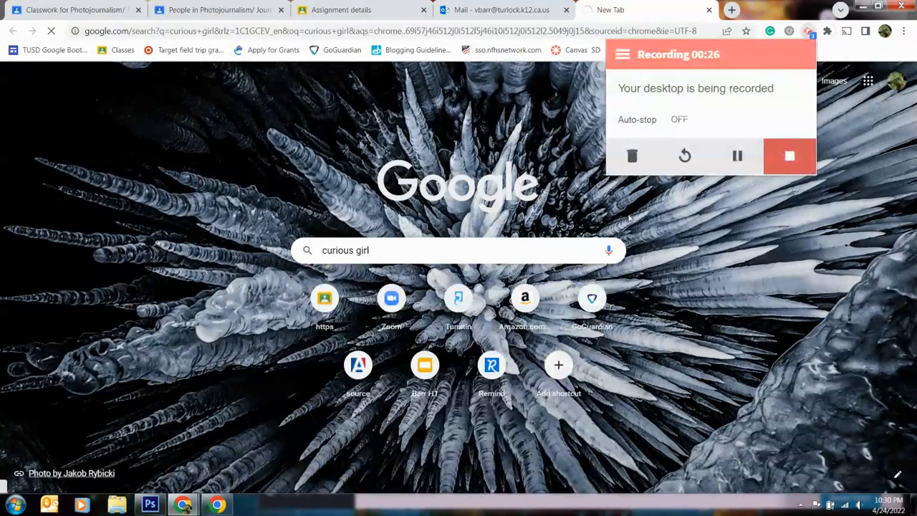
pyautogui.click(417, 244)
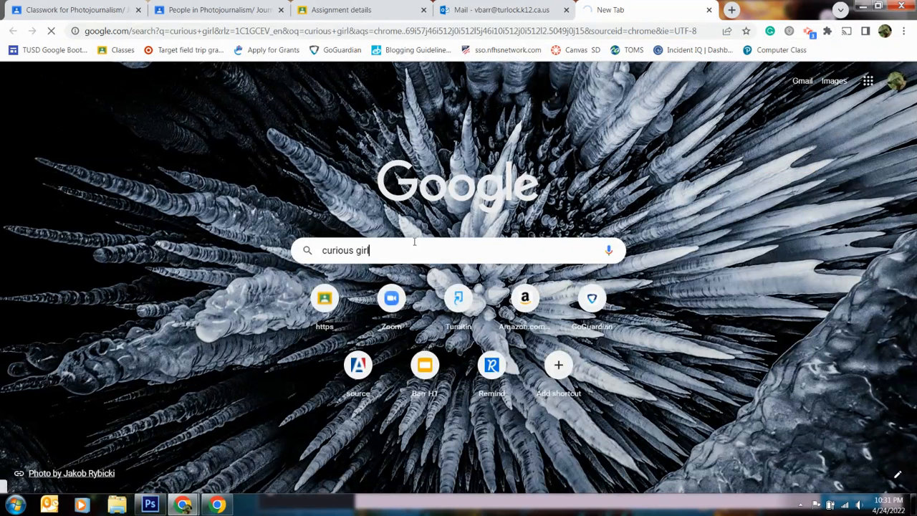
pyautogui.press('Return')
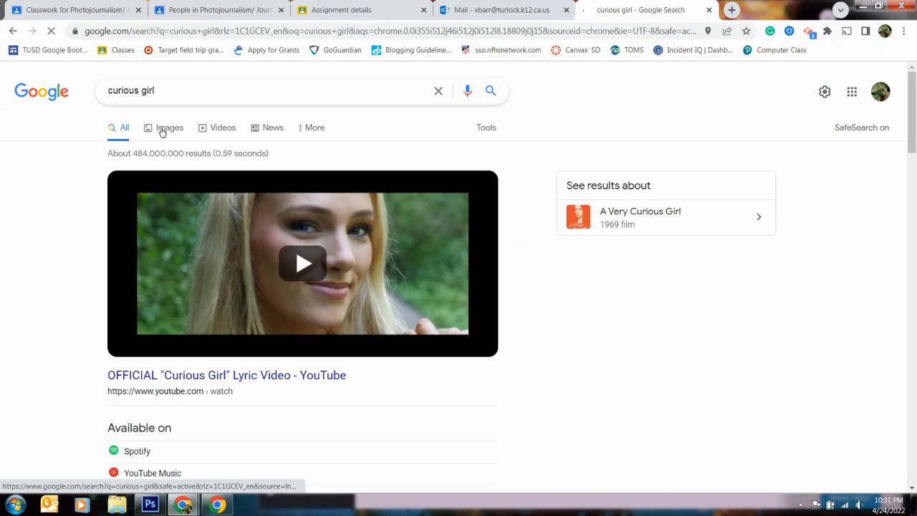
pyautogui.click(162, 129)
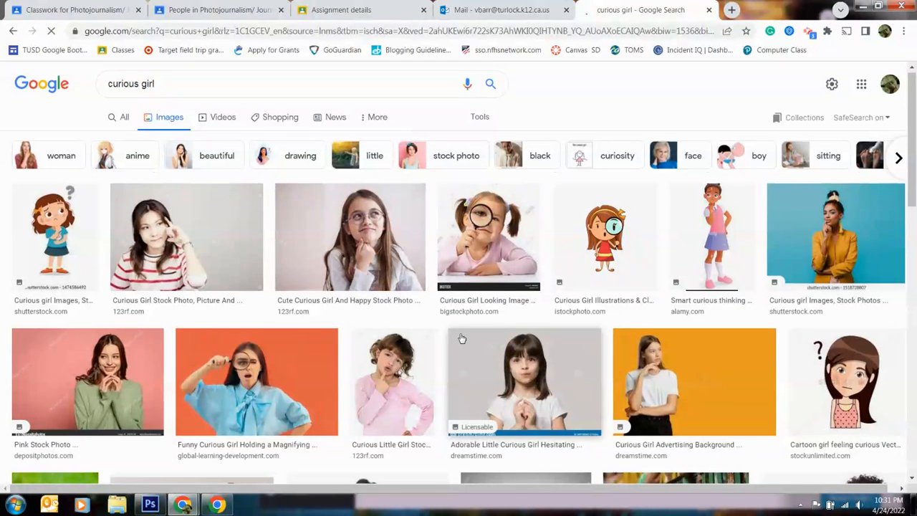
# Step: Browse the image results, open the Dreamstime photo of the woman in black cupping her ear, and copy the image
pyautogui.scroll(-3, 423, 320)
pyautogui.scroll(-2, 423, 319)
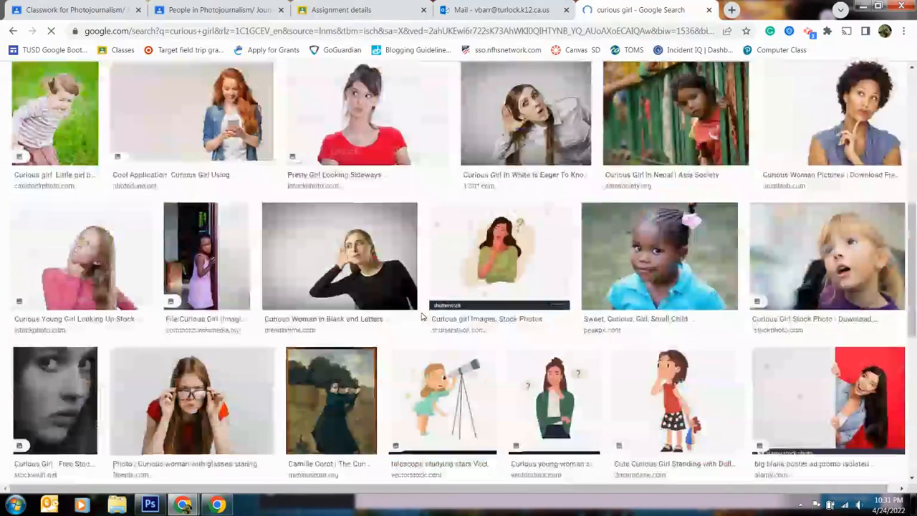
pyautogui.scroll(-3, 423, 320)
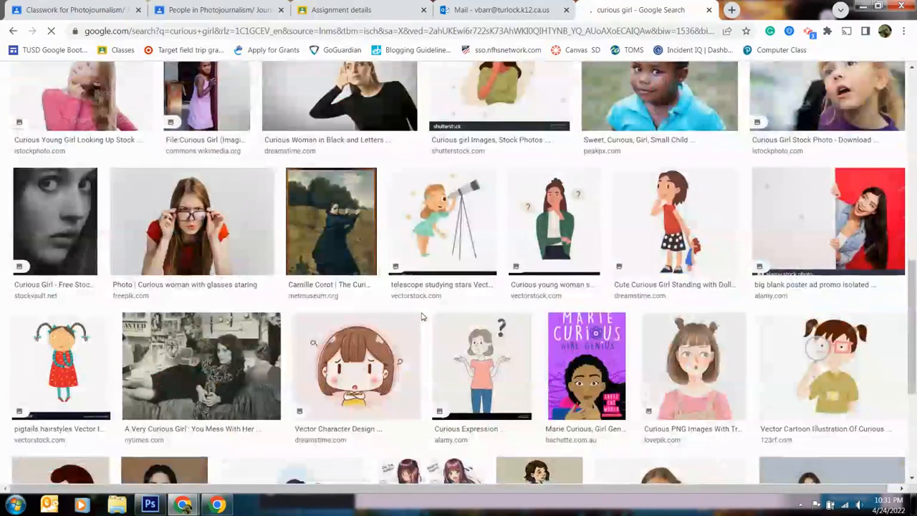
pyautogui.scroll(-3, 422, 315)
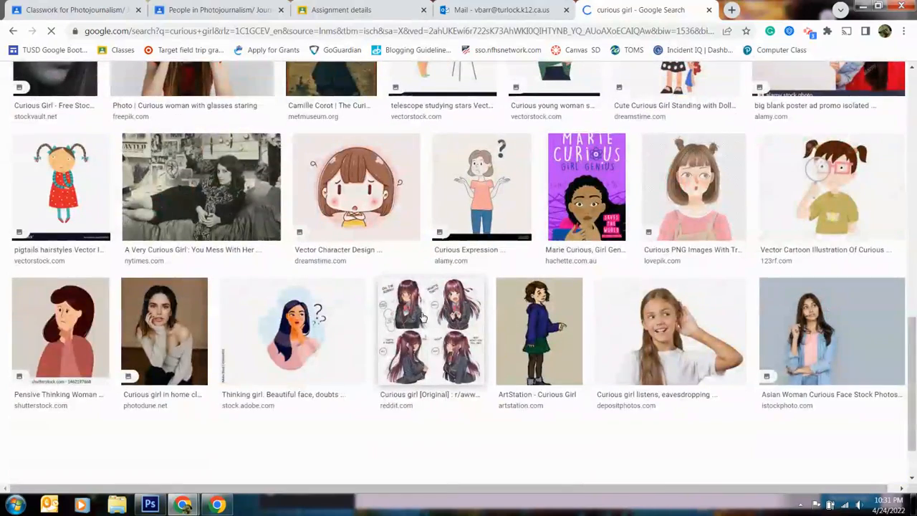
pyautogui.scroll(5, 423, 318)
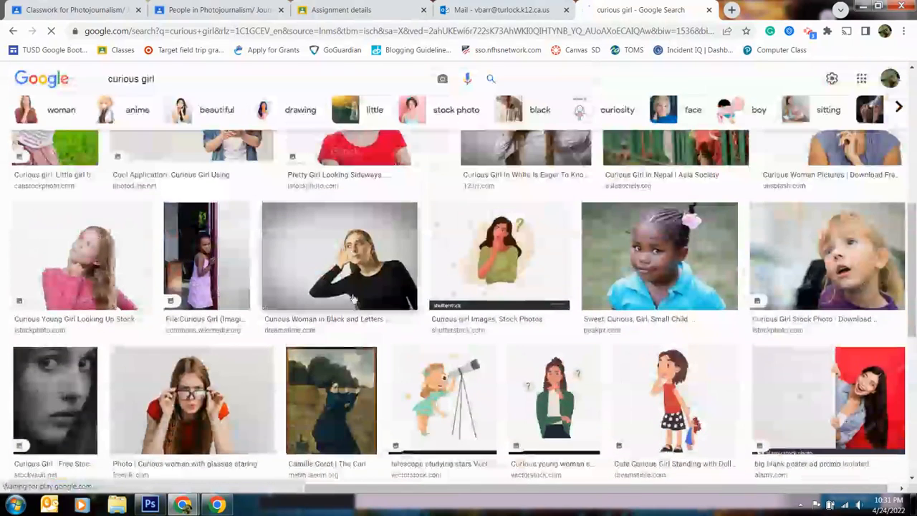
pyautogui.click(352, 298)
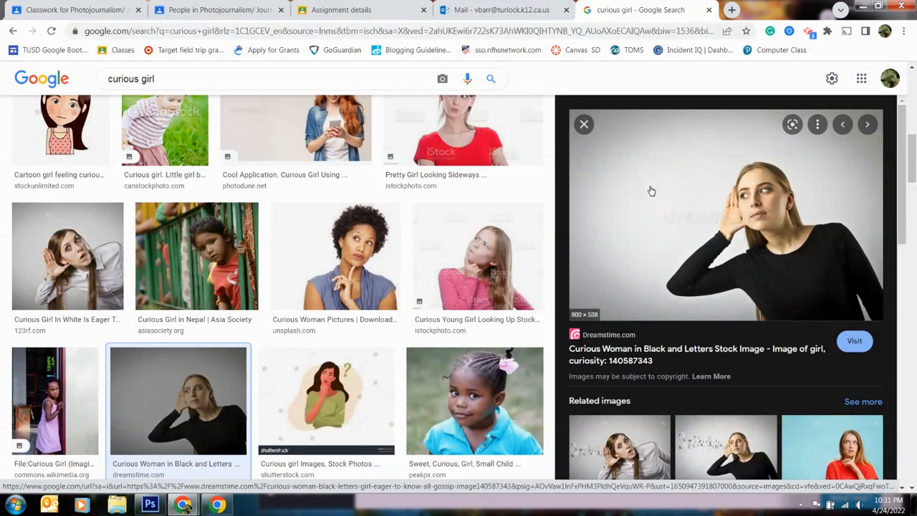
pyautogui.rightClick(651, 186)
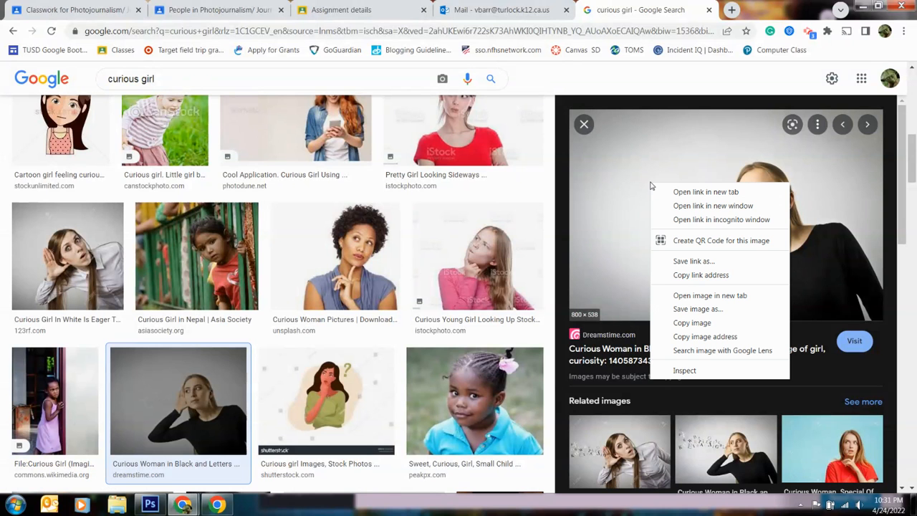
pyautogui.click(704, 323)
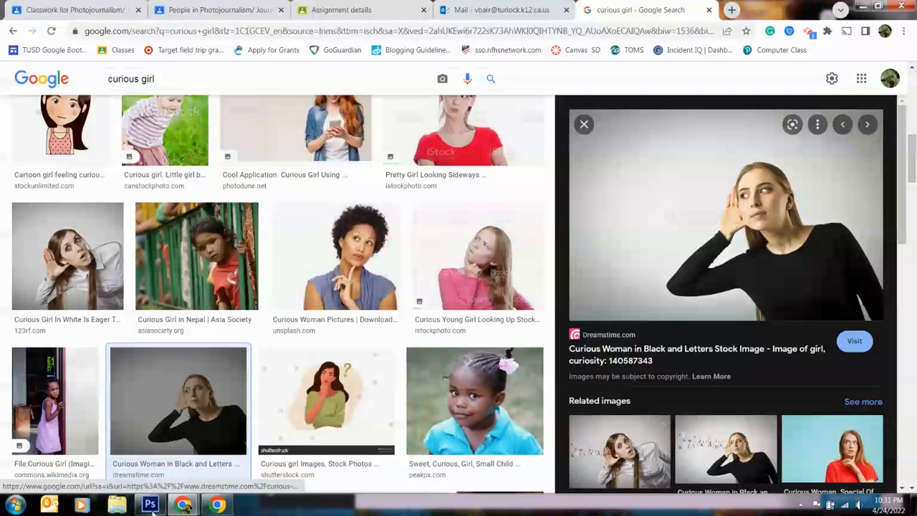
# Step: Switch to Photoshop and create a new 540 × 361 pixel RGB document at 72 pixels/inch with transparent background contents
pyautogui.click(157, 506)
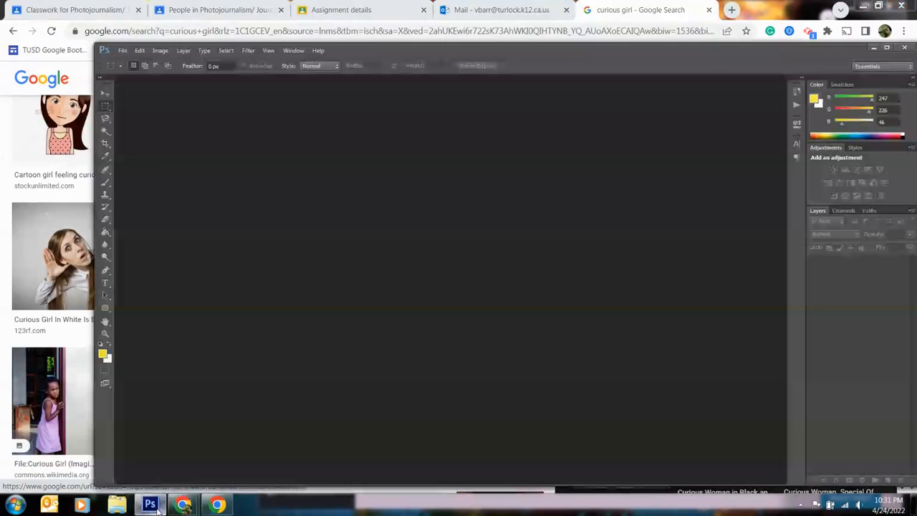
pyautogui.click(126, 52)
pyautogui.click(133, 63)
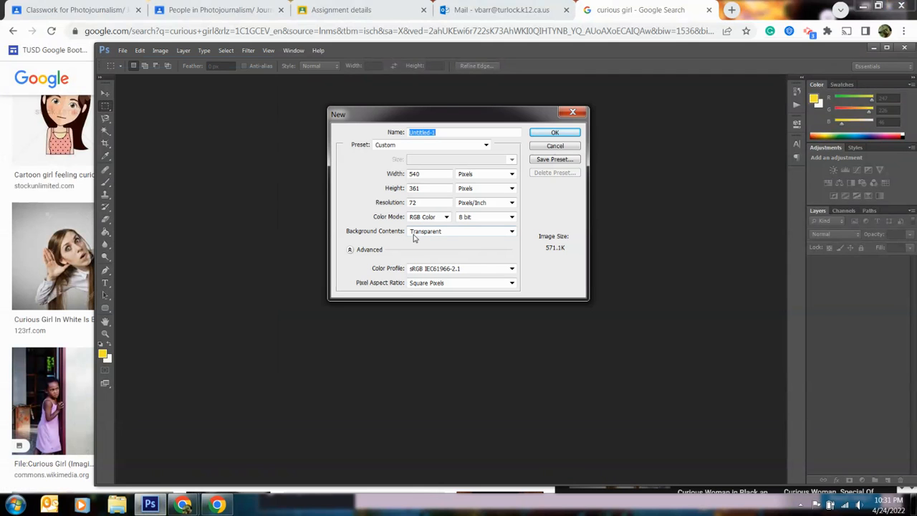
pyautogui.click(563, 136)
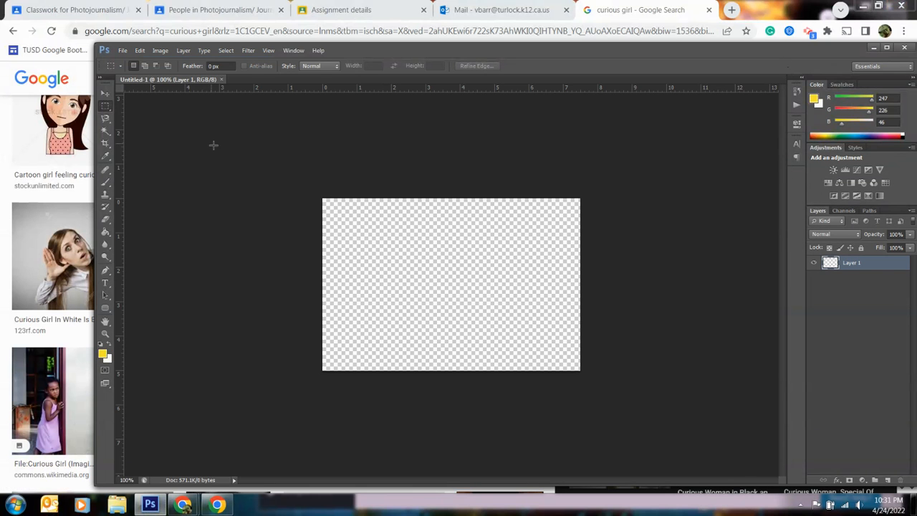
# Step: Paste the copied photo and scale it with Free Transform to about 67.5% width and 67.1% height to fit the canvas
pyautogui.click(140, 51)
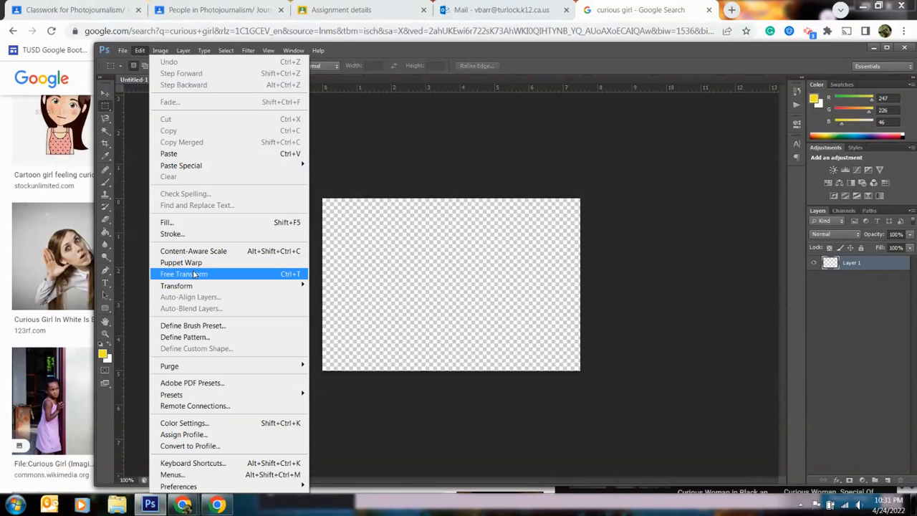
pyautogui.click(177, 153)
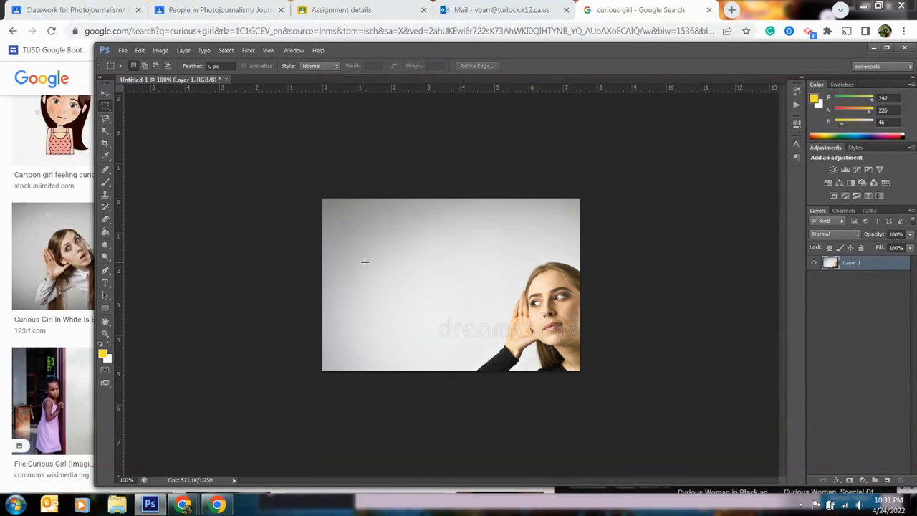
pyautogui.hotkey('ctrl', 't')
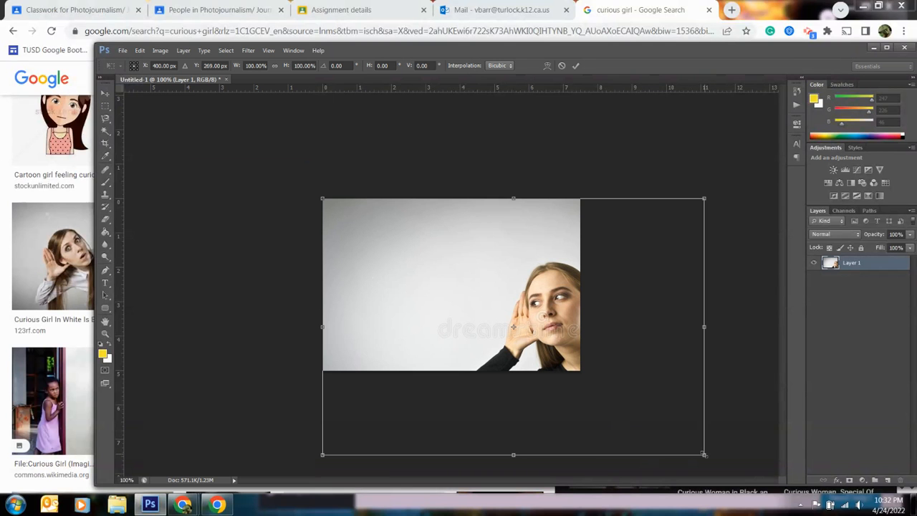
pyautogui.moveTo(704, 455); pyautogui.dragTo(581, 370)
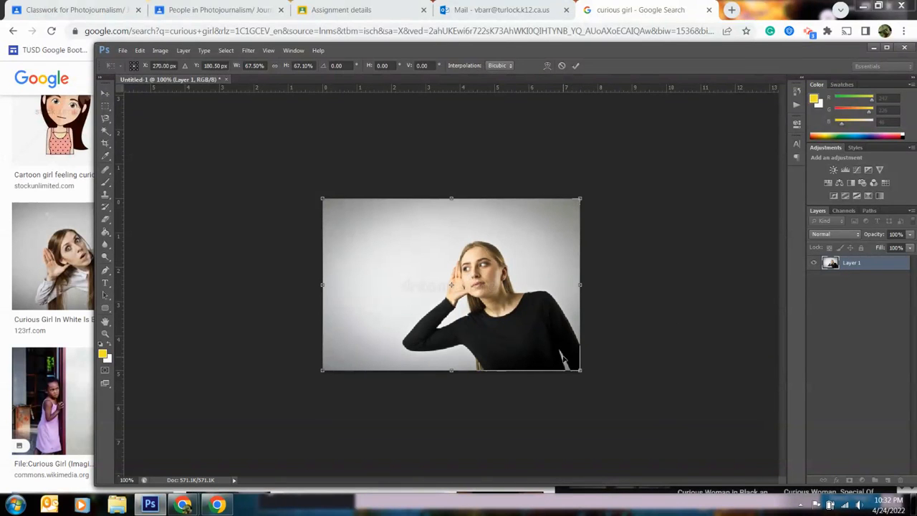
pyautogui.press('Return')
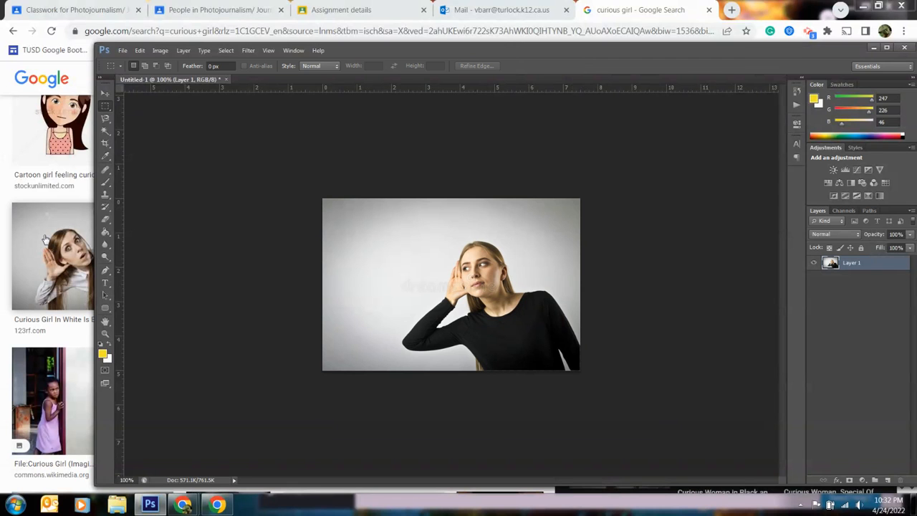
# Step: Select the grey background areas around the woman with the Magic Wand at tolerance 32, delete them, and deselect
pyautogui.click(104, 133)
pyautogui.click(383, 276)
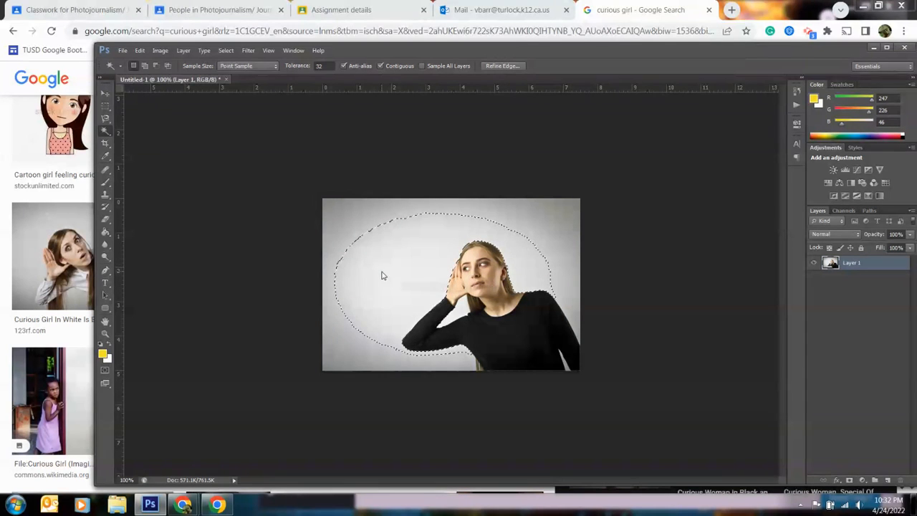
pyautogui.press('Delete')
pyautogui.click(335, 220)
pyautogui.press('Delete')
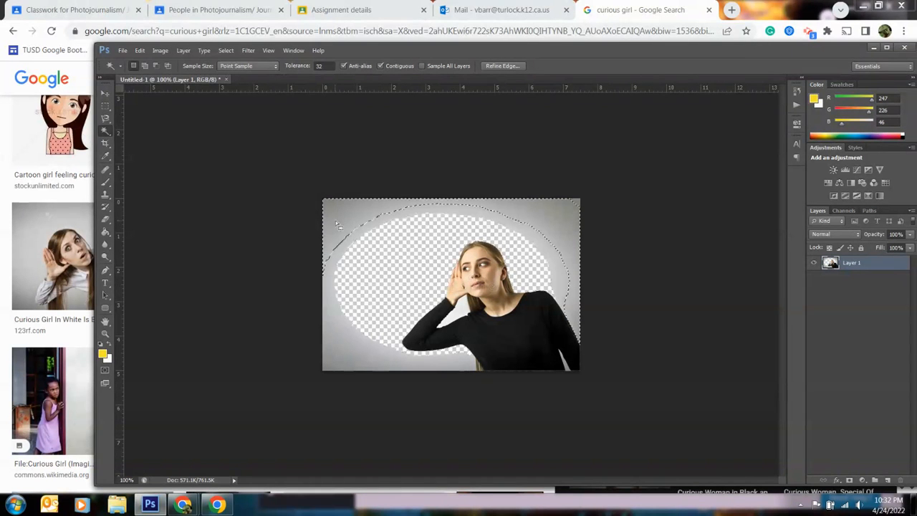
pyautogui.click(353, 237)
pyautogui.press('Delete')
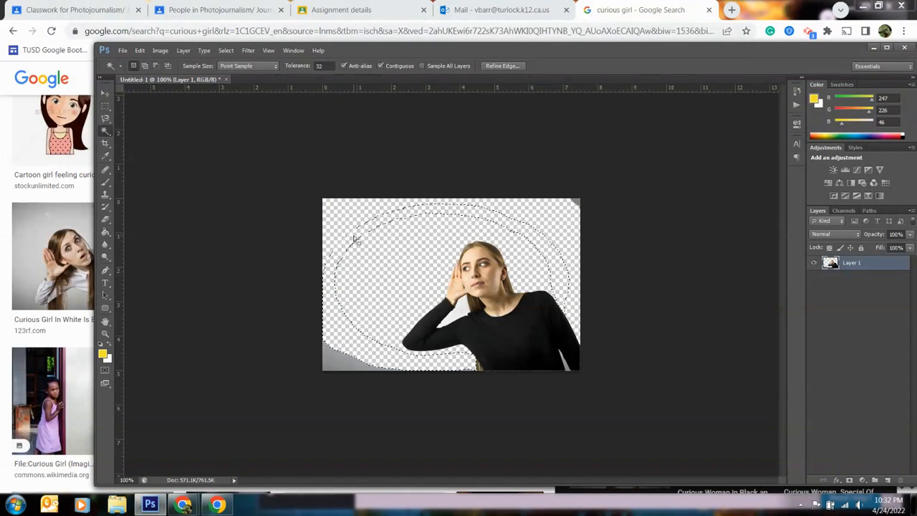
pyautogui.click(338, 356)
pyautogui.press('Delete')
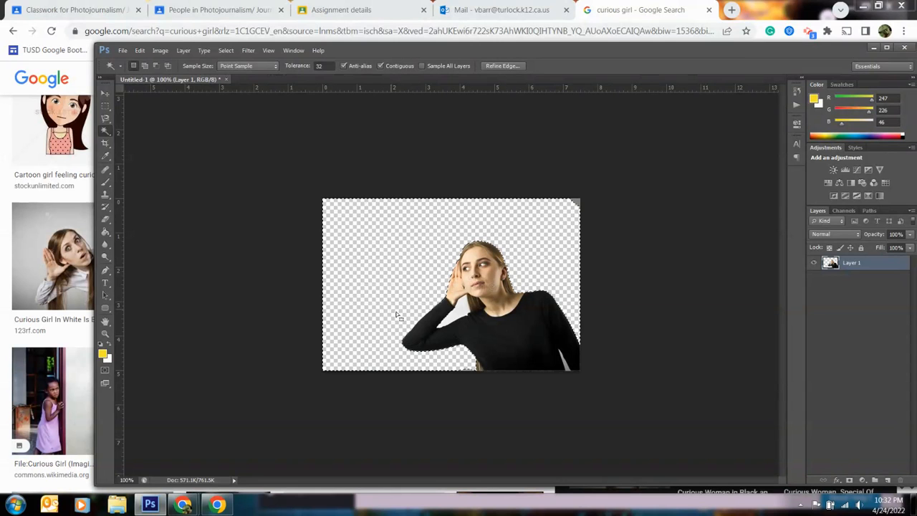
pyautogui.hotkey('ctrl', 'd')
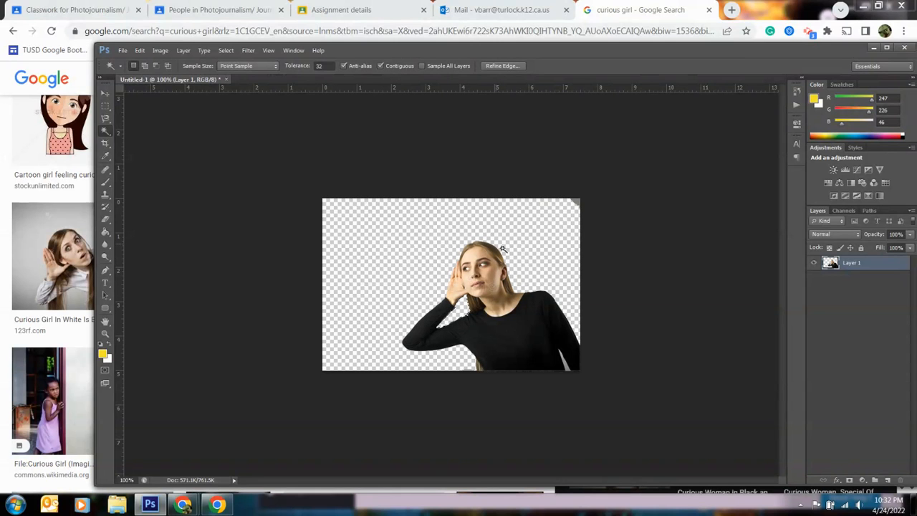
# Step: Remove the leftover grey patch in the canvas's upper-right corner and clear the selection
pyautogui.click(578, 202)
pyautogui.press('Delete')
pyautogui.hotkey('ctrl', 'd')
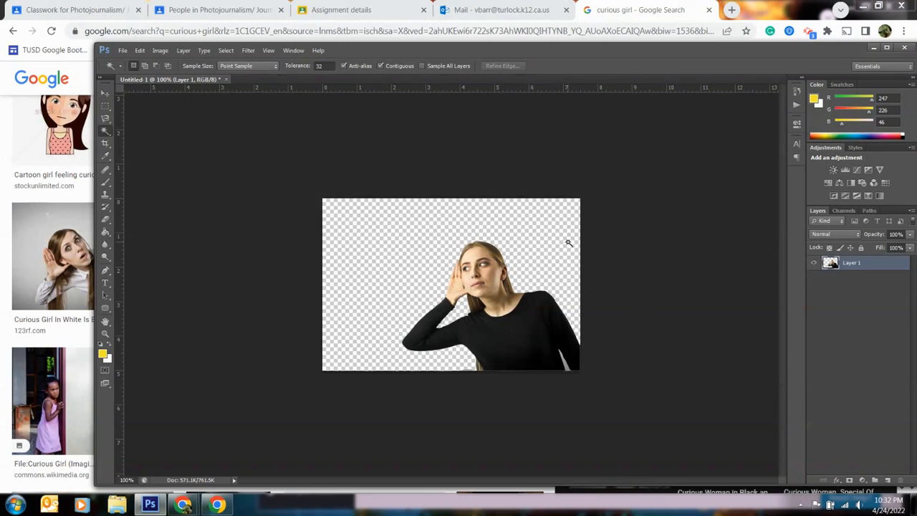
# Step: Apply a Hue/Saturation adjustment to the woman's layer with Saturation -100 and Lightness +17
pyautogui.click(160, 50)
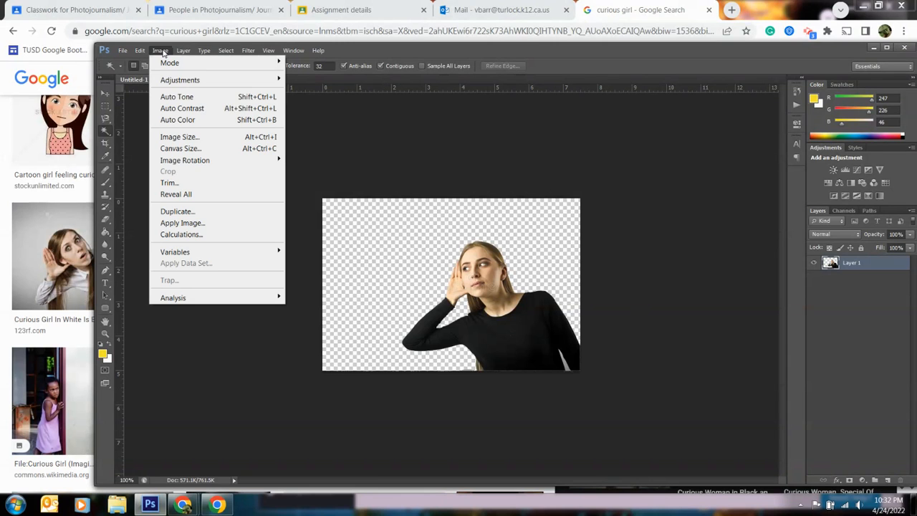
pyautogui.moveTo(188, 83)
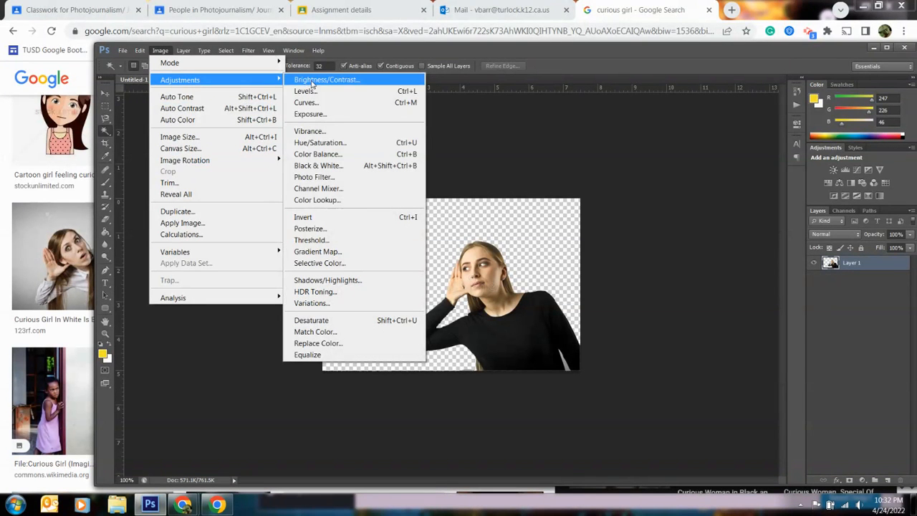
pyautogui.click(331, 143)
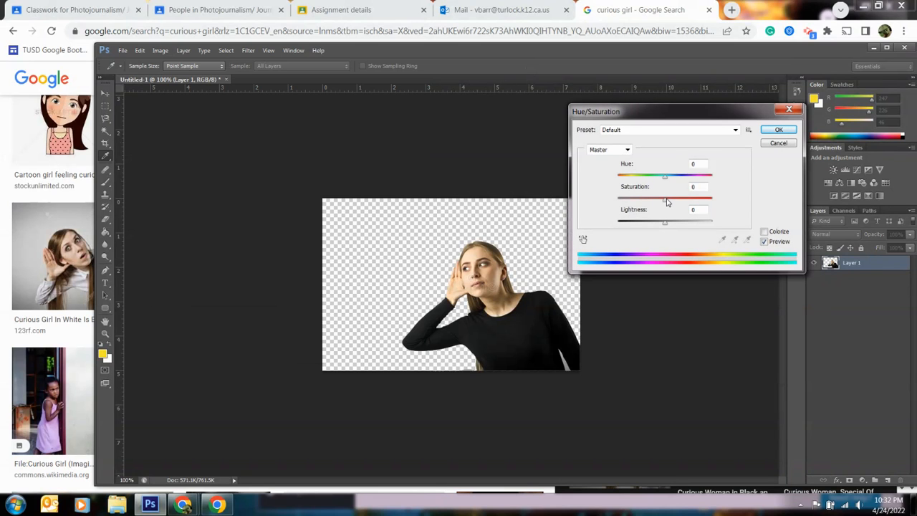
pyautogui.moveTo(667, 203); pyautogui.dragTo(618, 205)
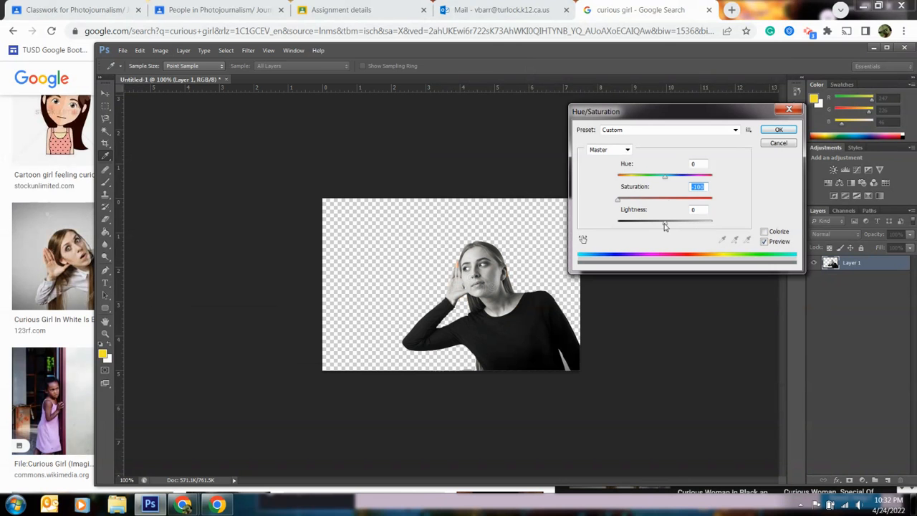
pyautogui.moveTo(667, 225)
pyautogui.mouseDown()
pyautogui.moveTo(679, 226)
pyautogui.moveTo(637, 225)
pyautogui.moveTo(673, 225)
pyautogui.mouseUp()
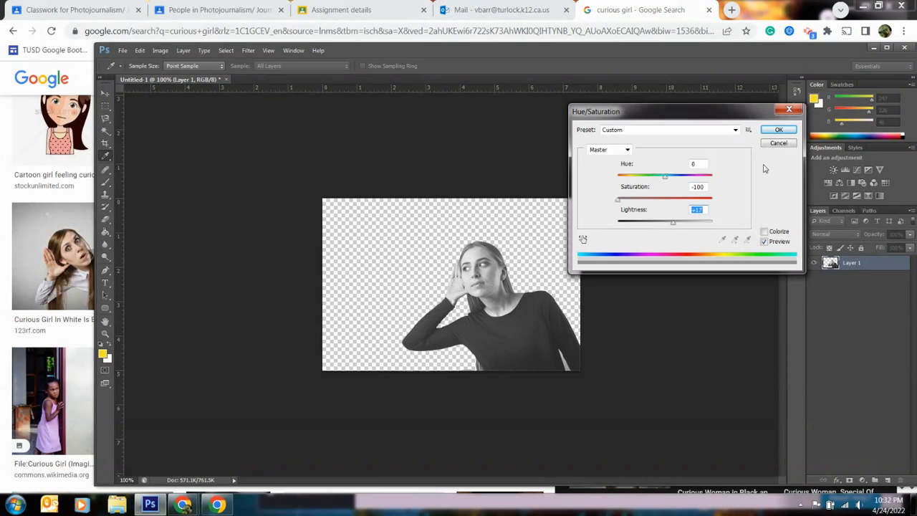
pyautogui.click(778, 132)
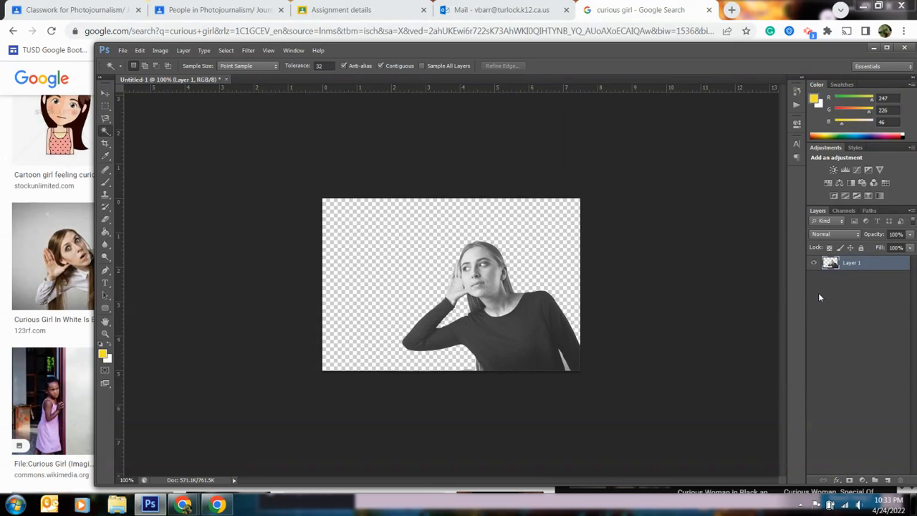
# Step: Maximize the Photoshop window and lower the opacity of the woman's layer to 67%
pyautogui.click(887, 47)
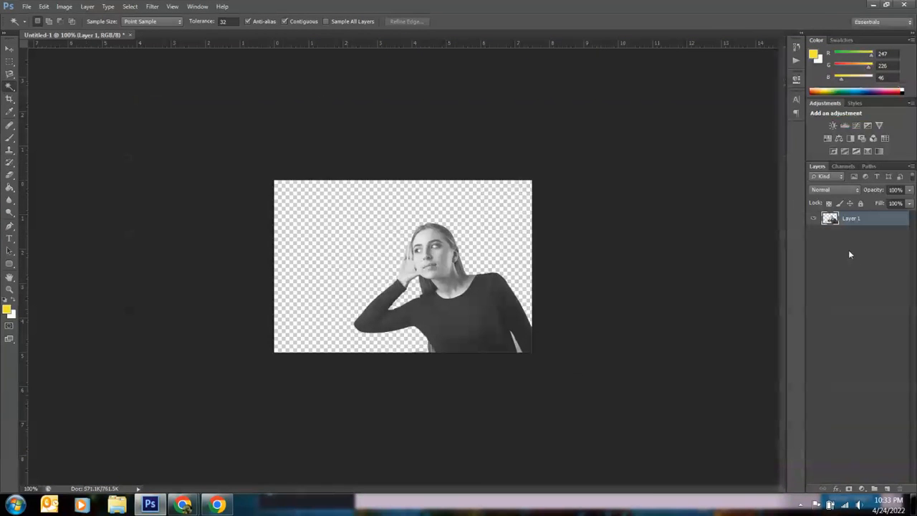
pyautogui.click(909, 190)
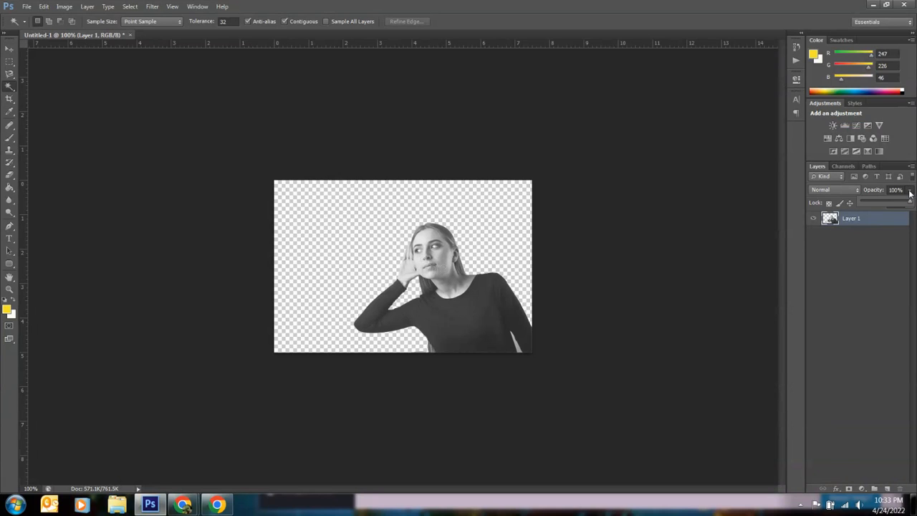
pyautogui.moveTo(909, 204); pyautogui.dragTo(892, 203)
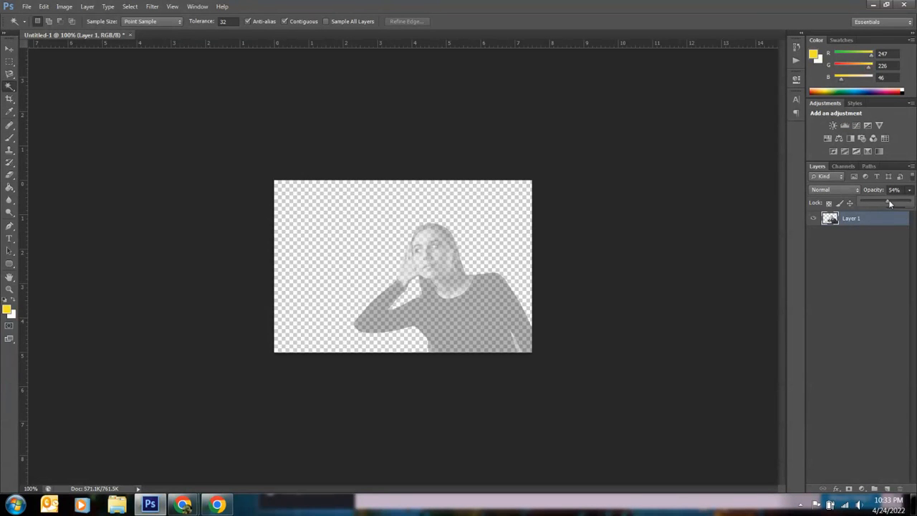
pyautogui.moveTo(895, 204); pyautogui.dragTo(894, 204)
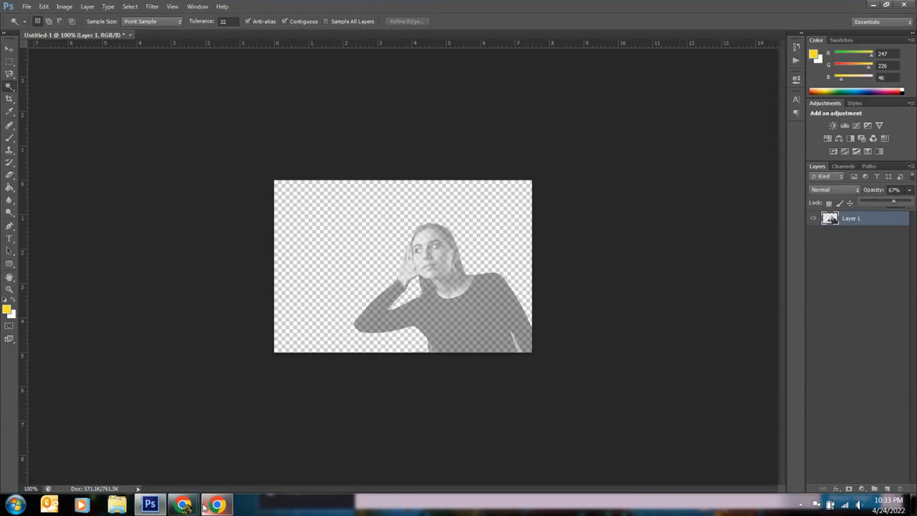
# Step: Switch to the Chrome browser, open a new tab, and search Google Images for landscape
pyautogui.click(219, 505)
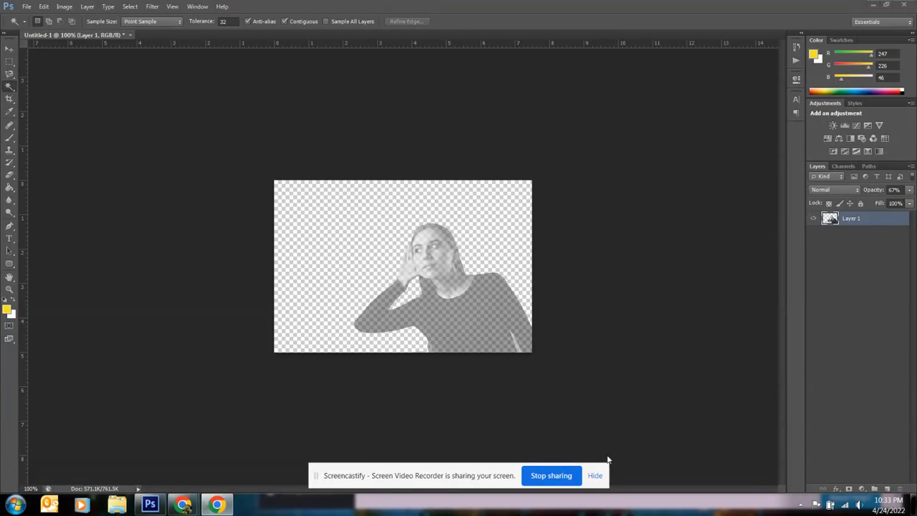
pyautogui.click(873, 5)
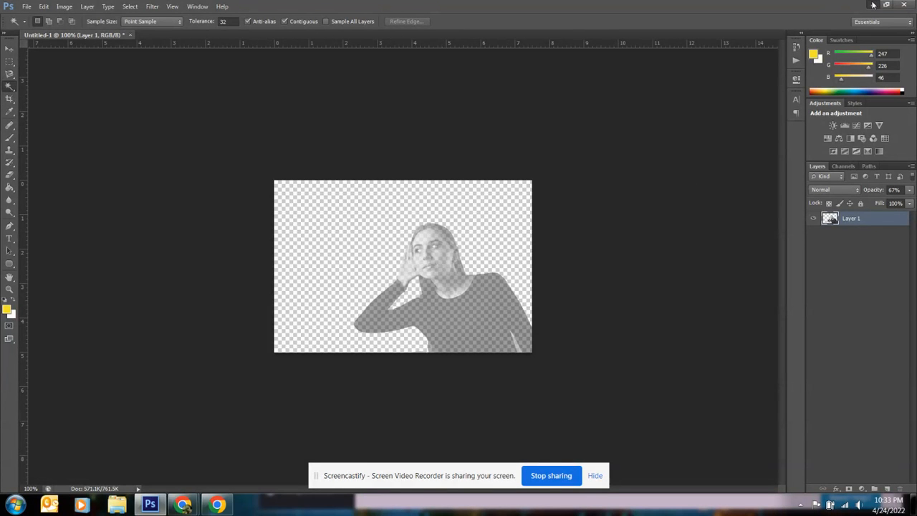
pyautogui.click(730, 11)
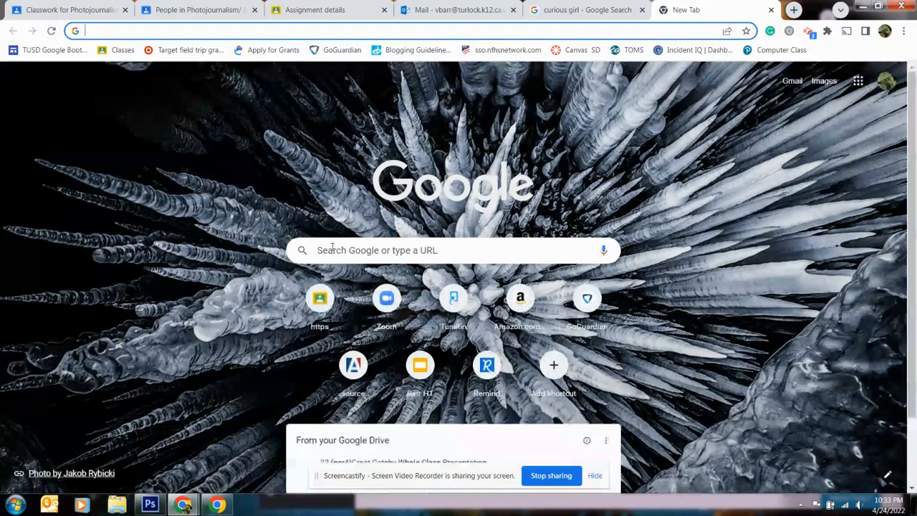
pyautogui.click(321, 246)
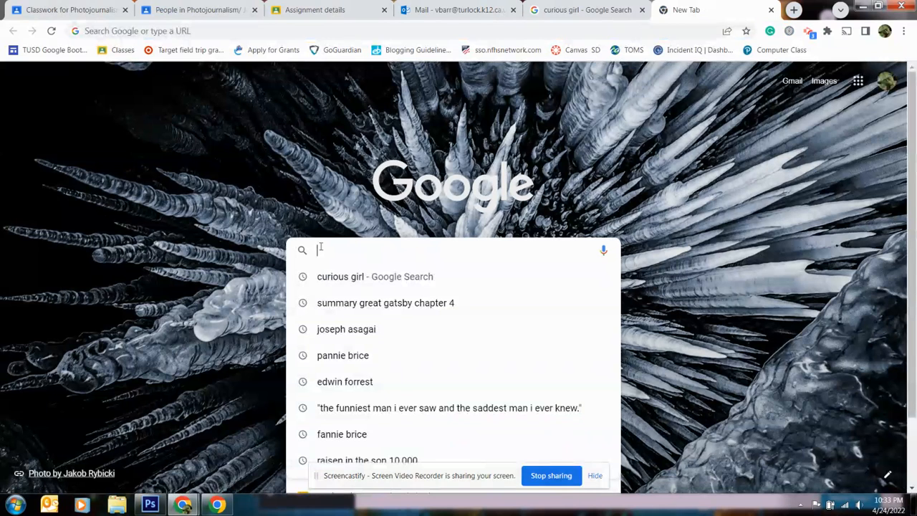
pyautogui.write('Landa')
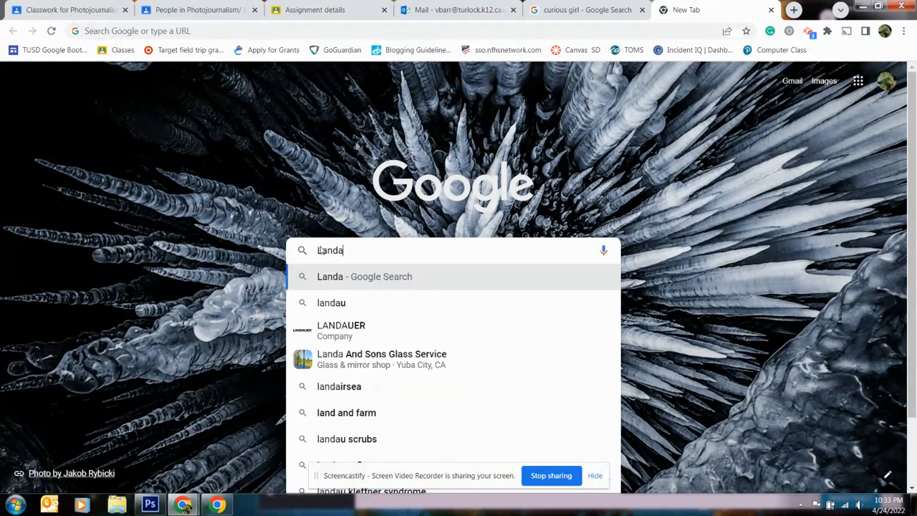
pyautogui.press('BackSpace')
pyautogui.write('scape')
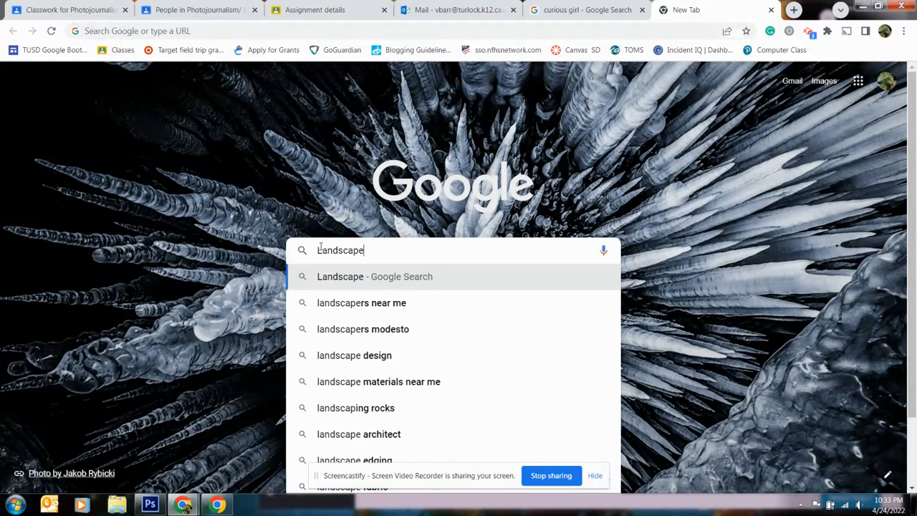
pyautogui.press('Return')
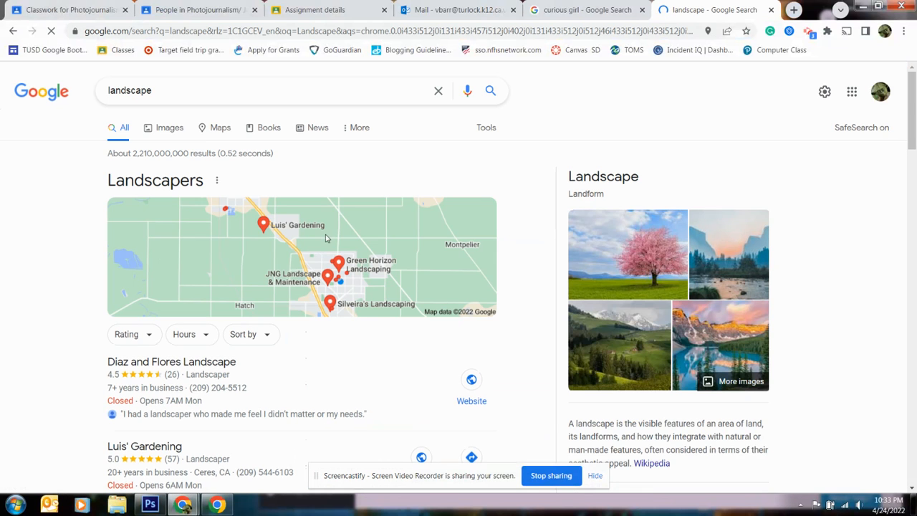
pyautogui.click(171, 127)
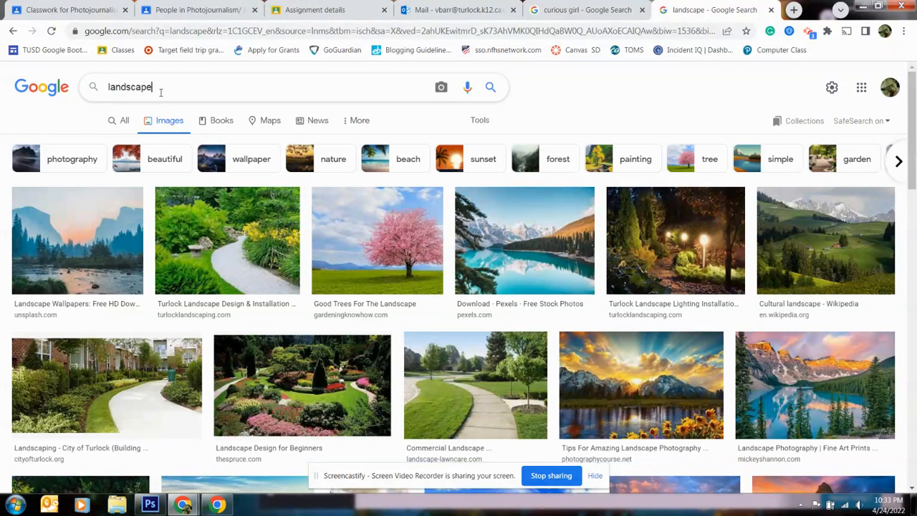
# Step: Change the image search to bedroom and browse the photo results
pyautogui.moveTo(163, 87); pyautogui.dragTo(93, 86)
pyautogui.write('bedroom')
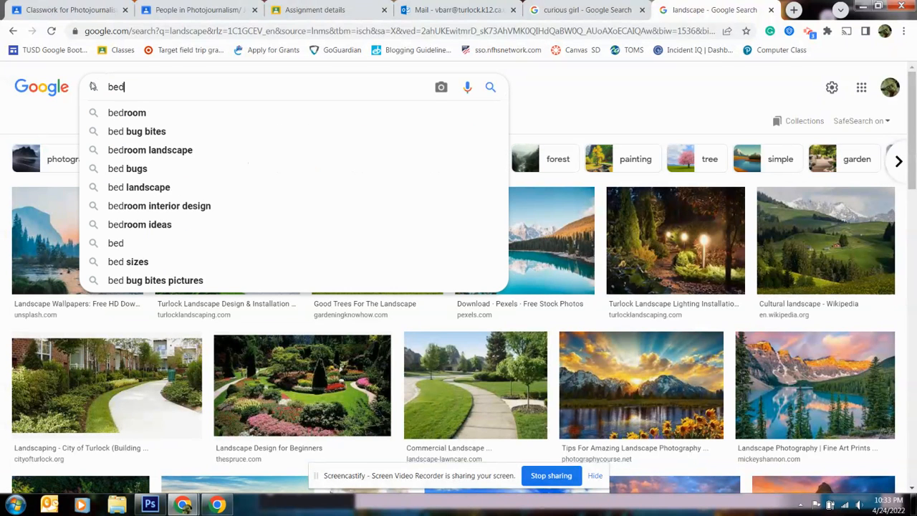
pyautogui.press('Return')
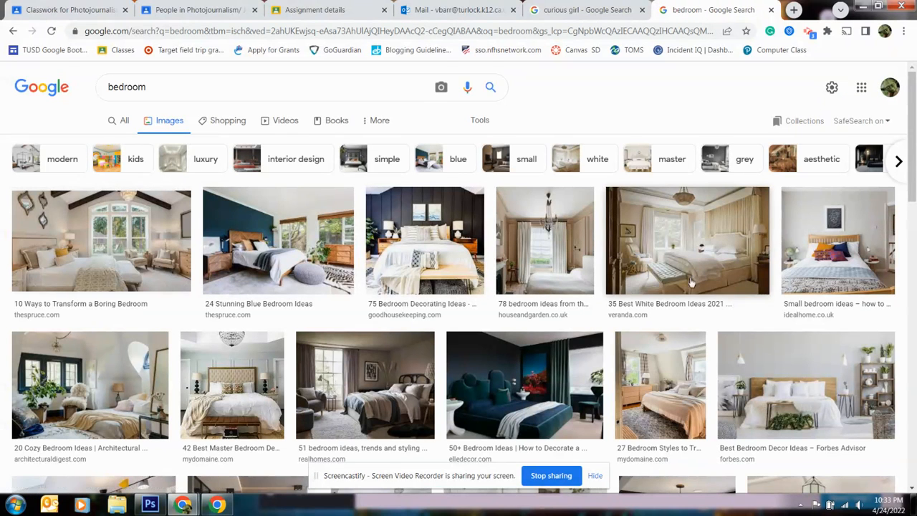
pyautogui.scroll(-2, 666, 344)
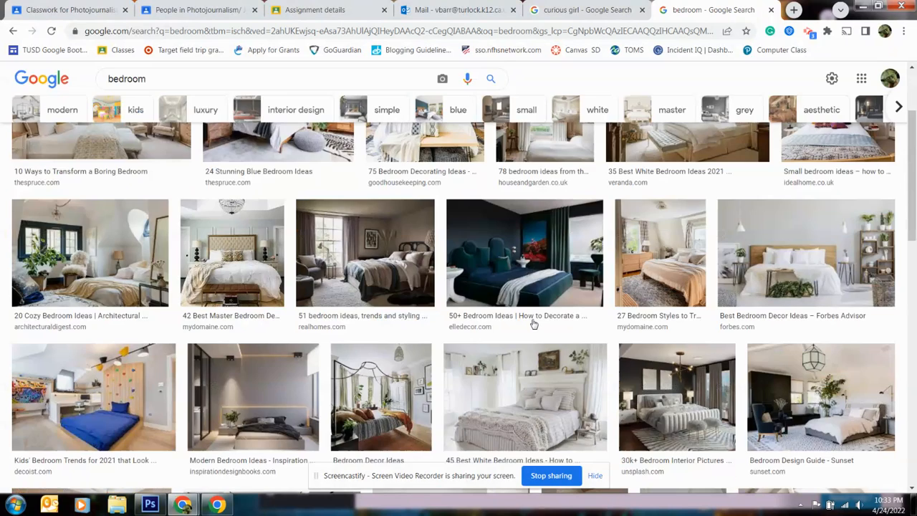
pyautogui.scroll(-3, 532, 324)
pyautogui.scroll(5, 429, 300)
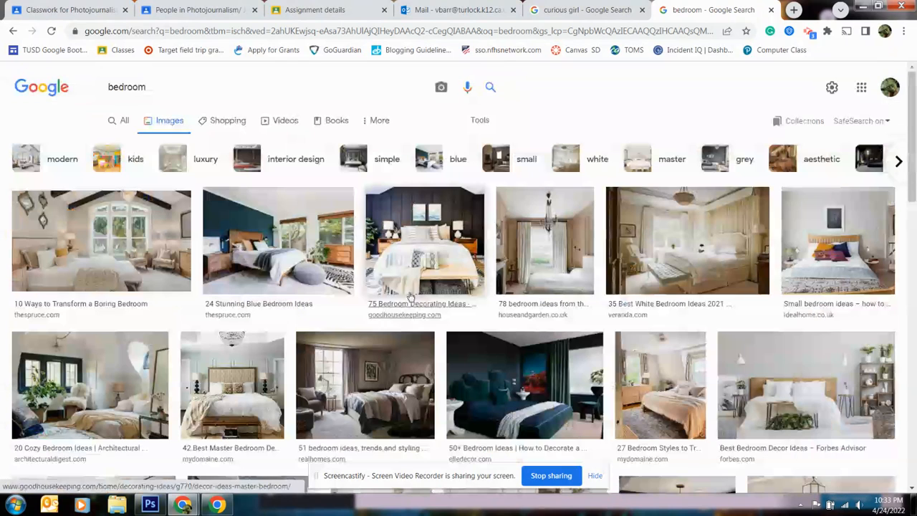
# Step: Refine the image search to creepy bedroom and copy the iStock photo of the lamp-lit bed and side table
pyautogui.click(109, 87)
pyautogui.write('cre')
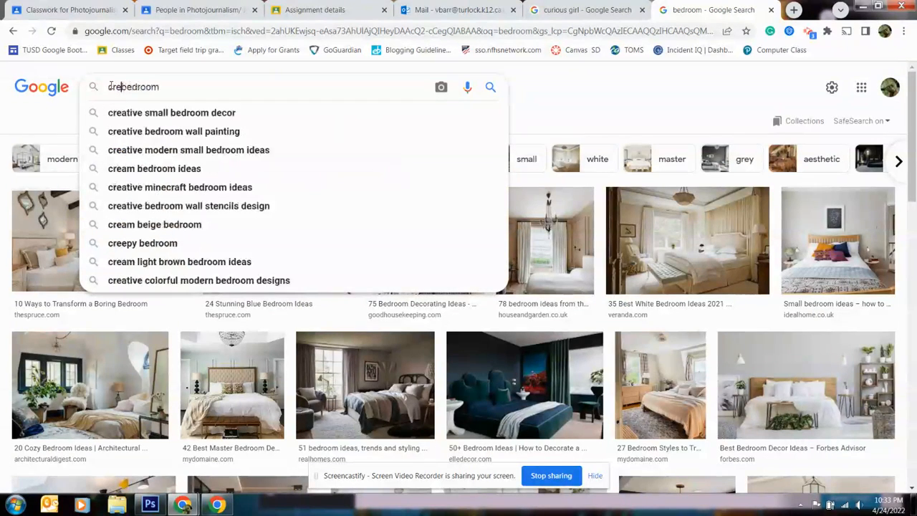
pyautogui.write('epy')
pyautogui.press('Return')
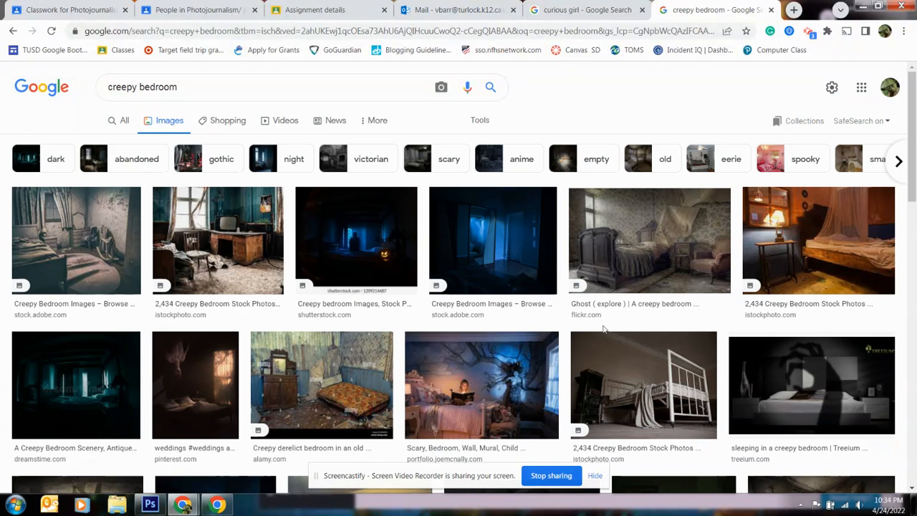
pyautogui.click(826, 247)
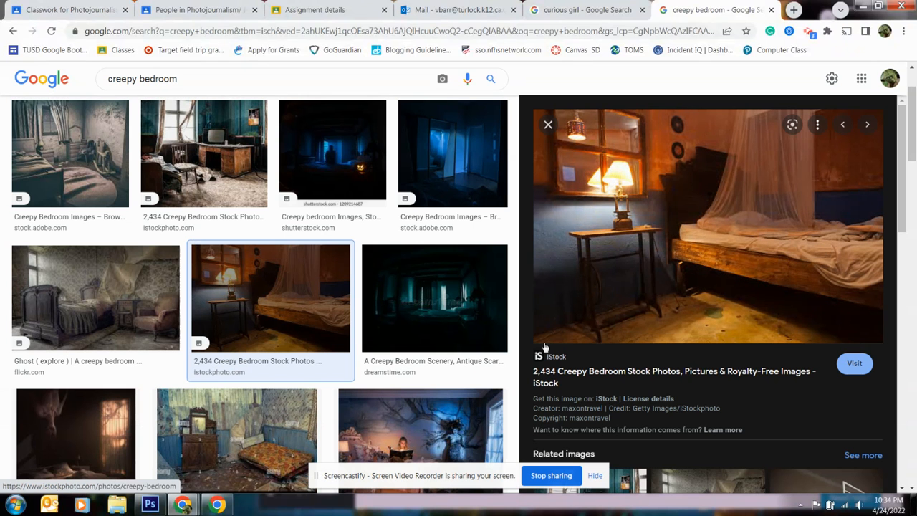
pyautogui.rightClick(696, 208)
pyautogui.click(731, 344)
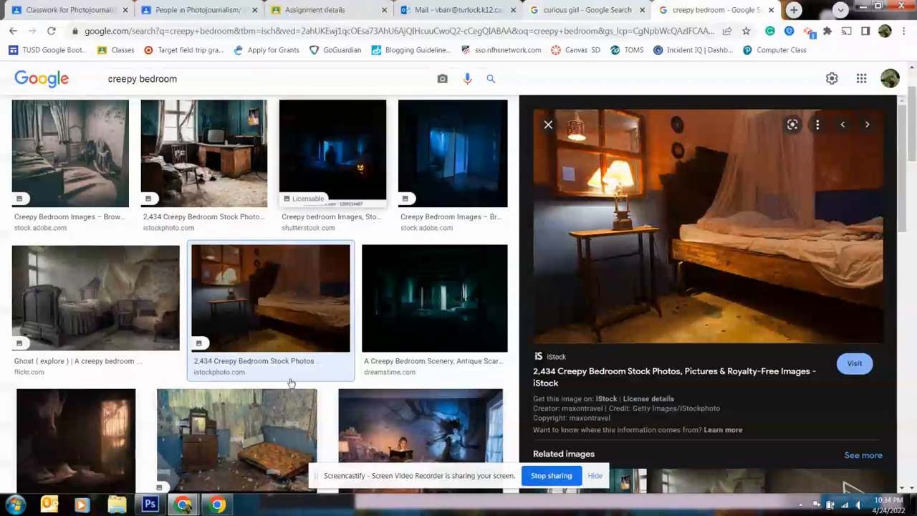
# Step: Switch to Photoshop, create a 612 x 408 pixel transparent document from the Clipboard preset, and paste the bedroom photo into it
pyautogui.click(150, 504)
pyautogui.click(26, 6)
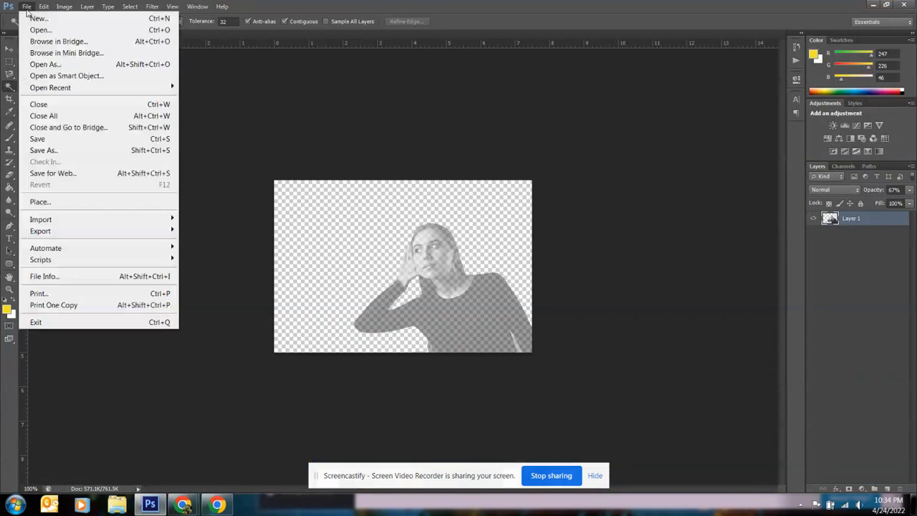
pyautogui.click(34, 16)
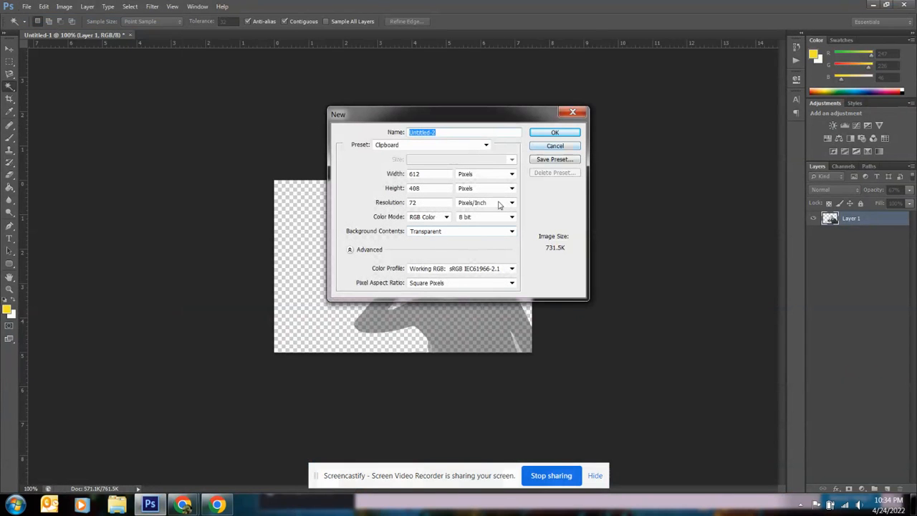
pyautogui.click(555, 132)
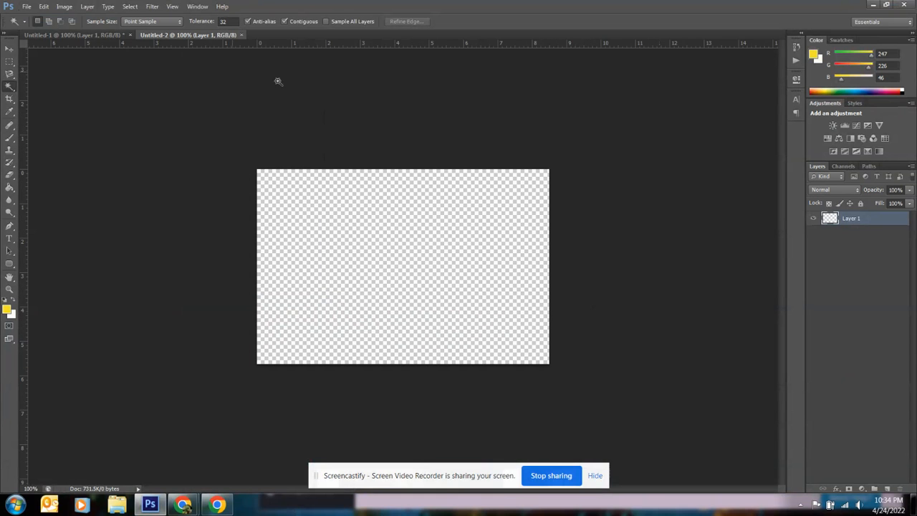
pyautogui.click(44, 6)
pyautogui.click(61, 110)
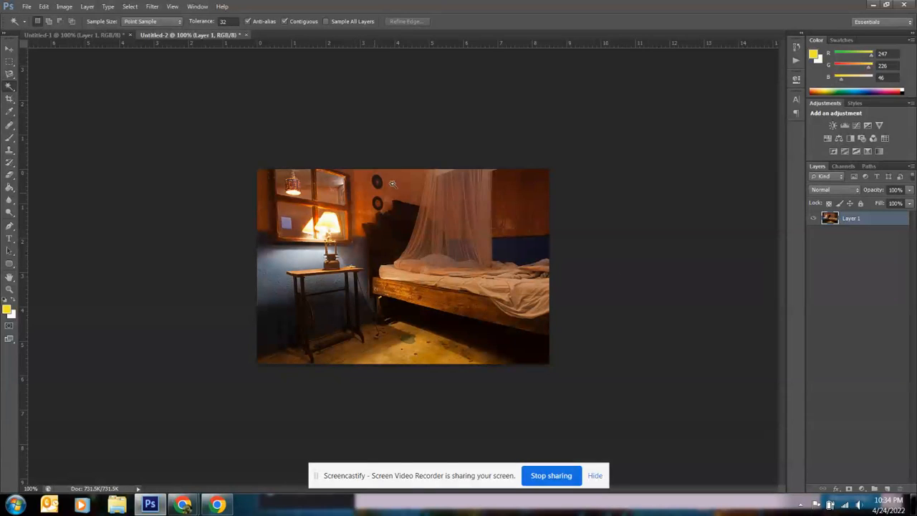
# Step: Copy the woman from Untitled-1 with a rectangular selection around her and paste her into the bedroom document
pyautogui.click(100, 36)
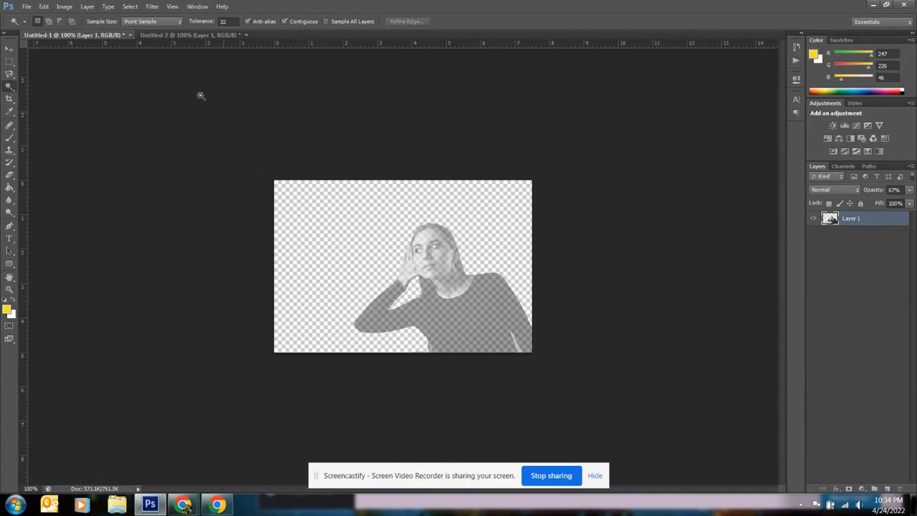
pyautogui.click(9, 62)
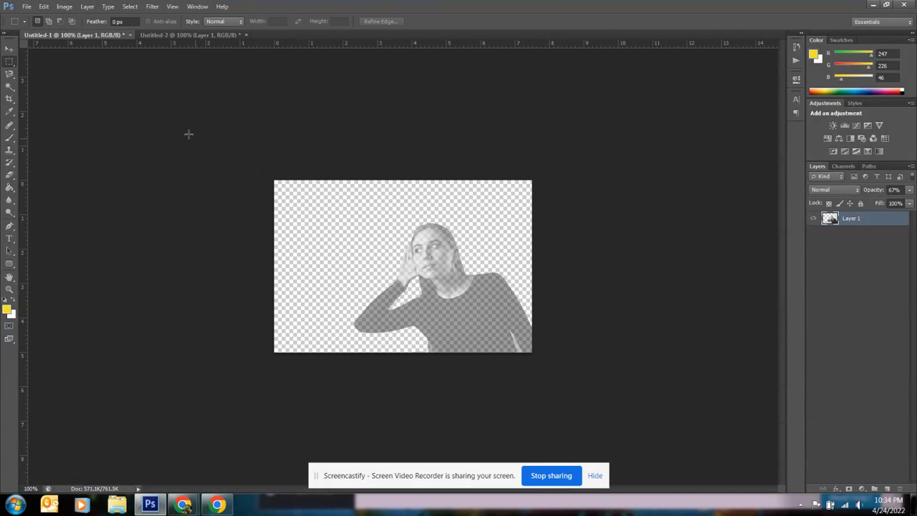
pyautogui.moveTo(347, 203); pyautogui.dragTo(545, 356)
pyautogui.click(43, 7)
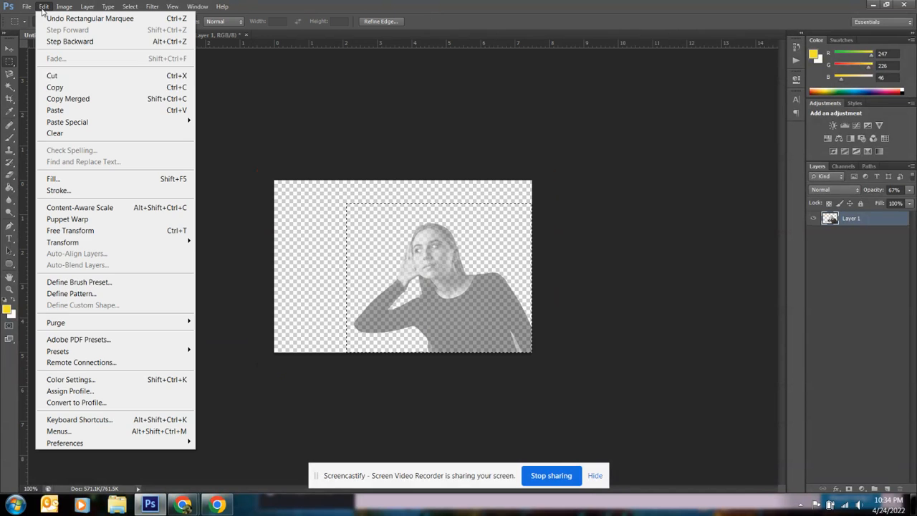
pyautogui.click(69, 88)
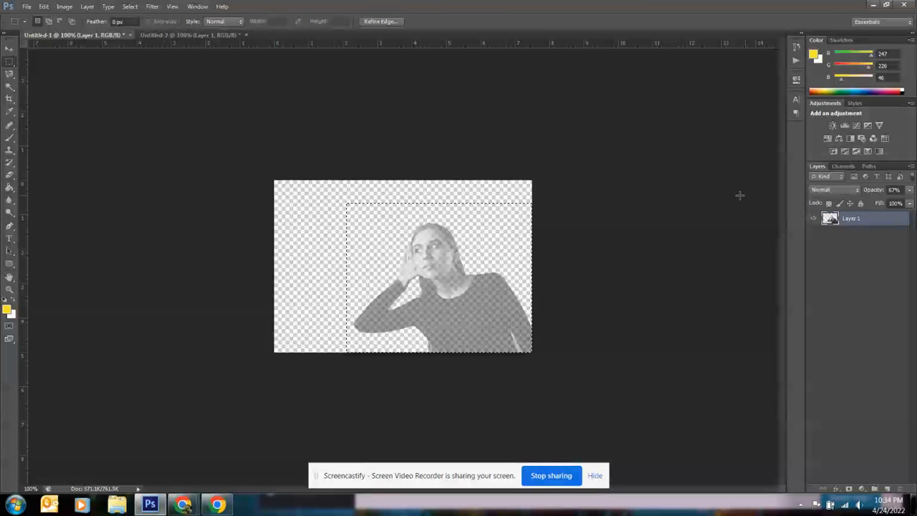
pyautogui.click(161, 35)
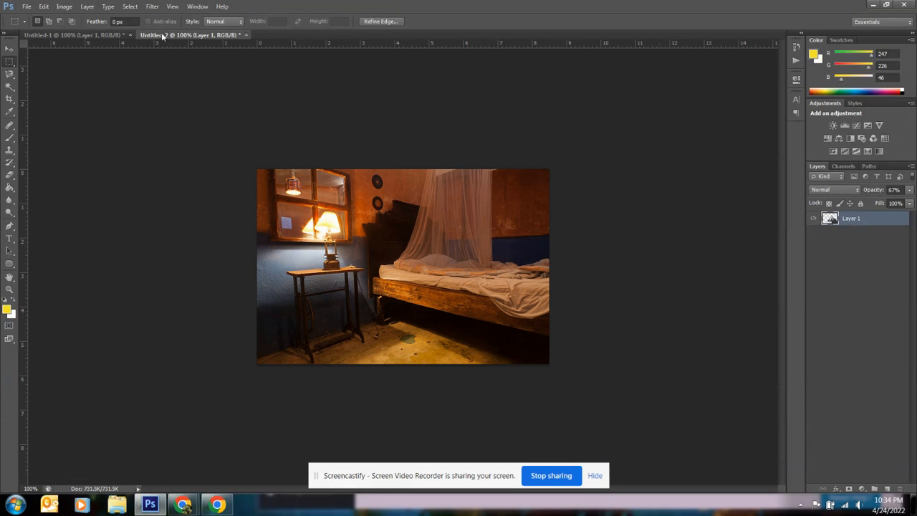
pyautogui.click(44, 7)
pyautogui.click(84, 109)
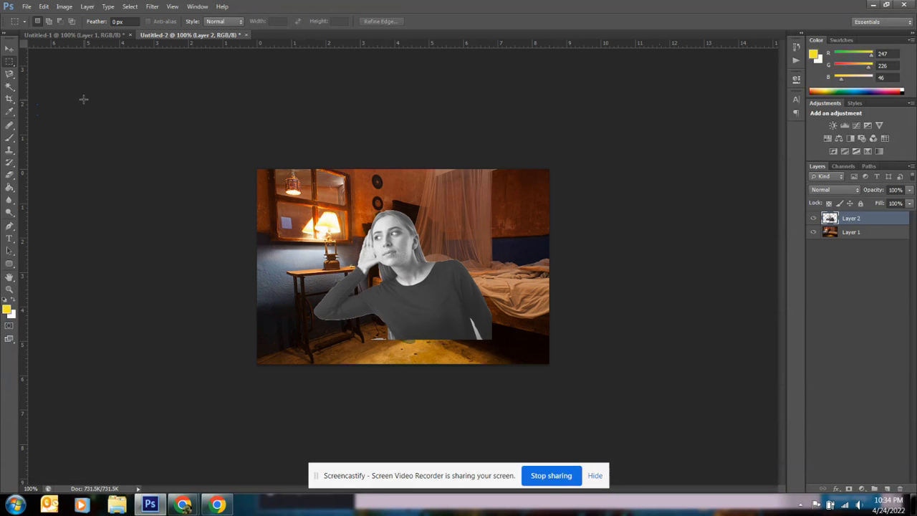
# Step: Delete the light scrap below the woman's elbow and the light wedge between her arm and torso
pyautogui.click(9, 63)
pyautogui.moveTo(365, 334); pyautogui.dragTo(391, 350)
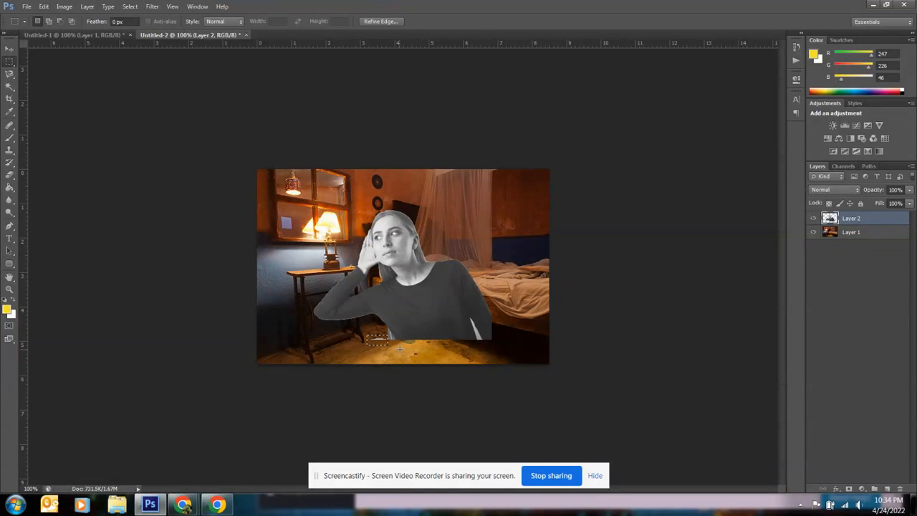
pyautogui.click(9, 86)
pyautogui.click(474, 334)
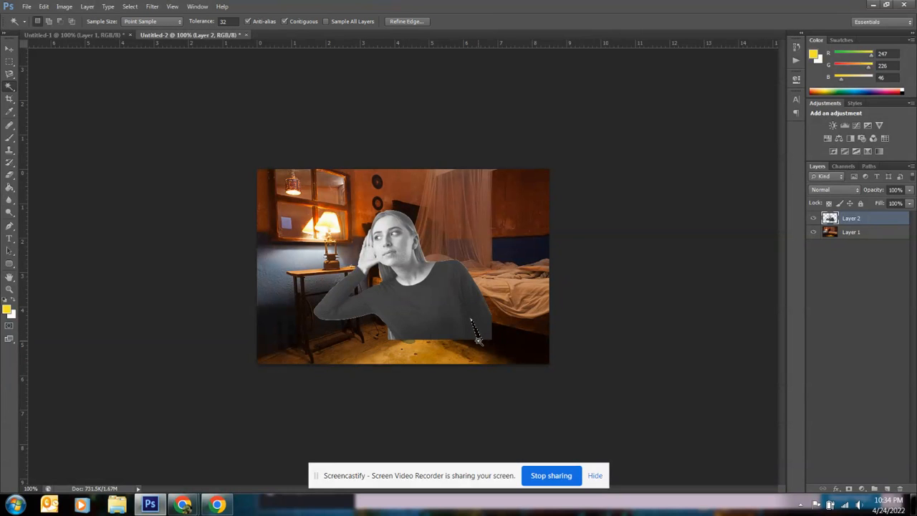
# Step: Move the woman's layer into the lower-right corner of the bedroom photo
pyautogui.click(9, 62)
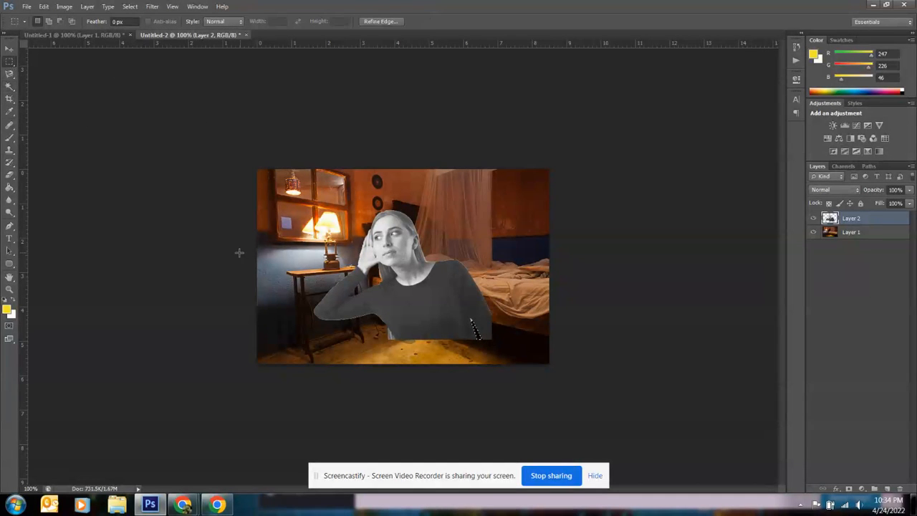
pyautogui.click(9, 48)
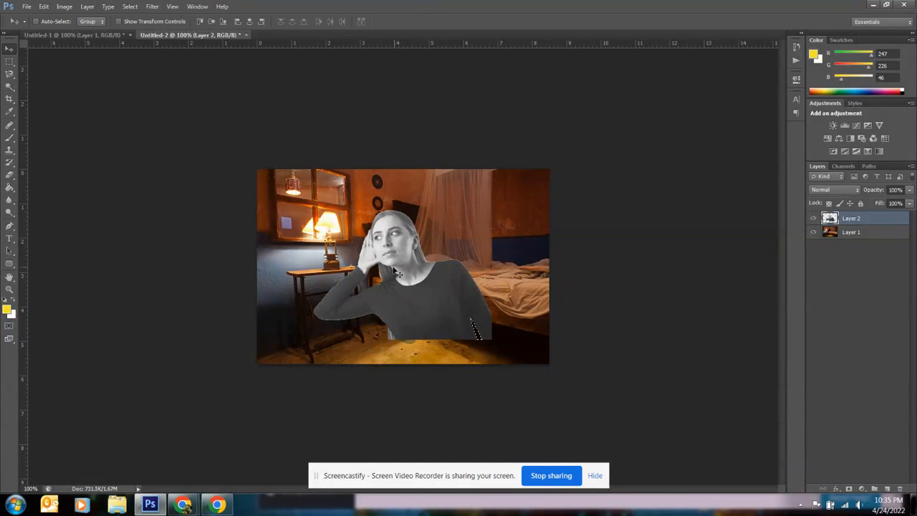
pyautogui.moveTo(417, 278); pyautogui.dragTo(479, 304)
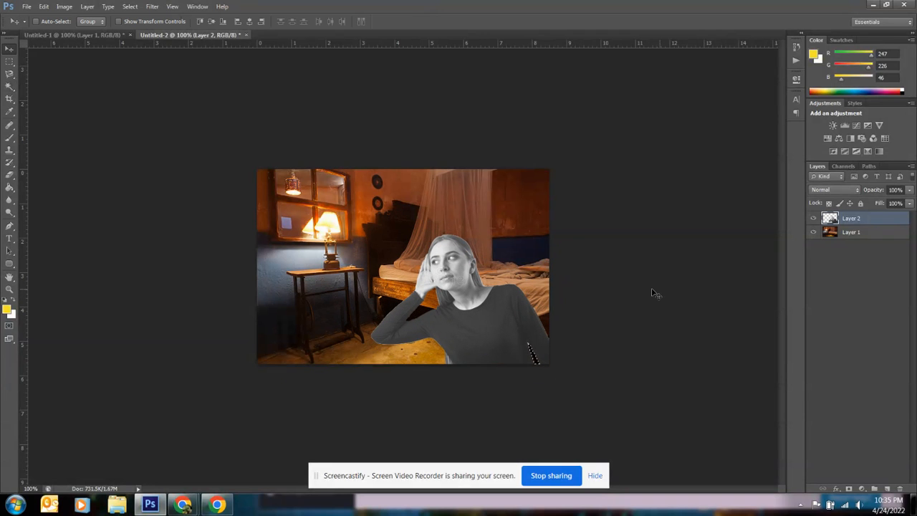
# Step: Lower the opacity of the woman's layer to 68% and clear the remaining selection near her arm
pyautogui.click(908, 191)
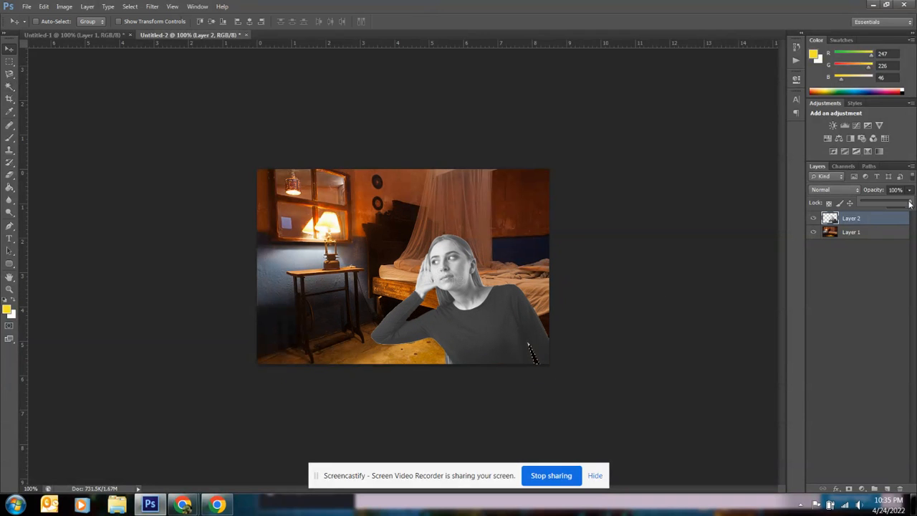
pyautogui.moveTo(908, 203)
pyautogui.mouseDown()
pyautogui.moveTo(884, 205)
pyautogui.moveTo(894, 206)
pyautogui.mouseUp()
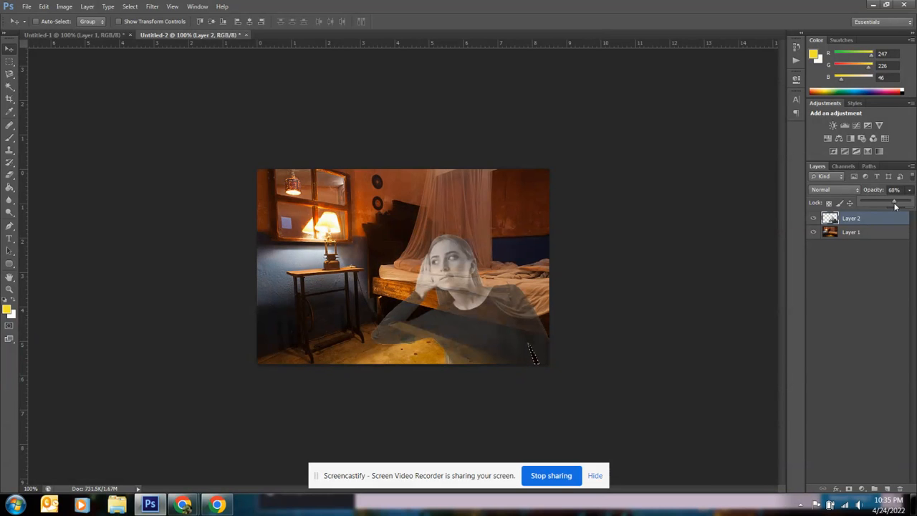
pyautogui.click(8, 61)
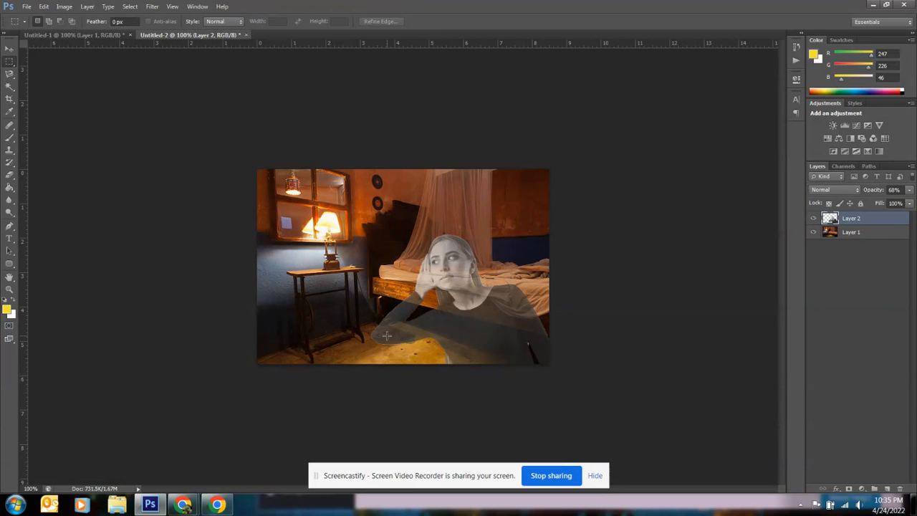
# Step: Fade the edges of the woman's figure with a softened 19 px Eraser at 41% opacity and 61% flow
pyautogui.click(9, 176)
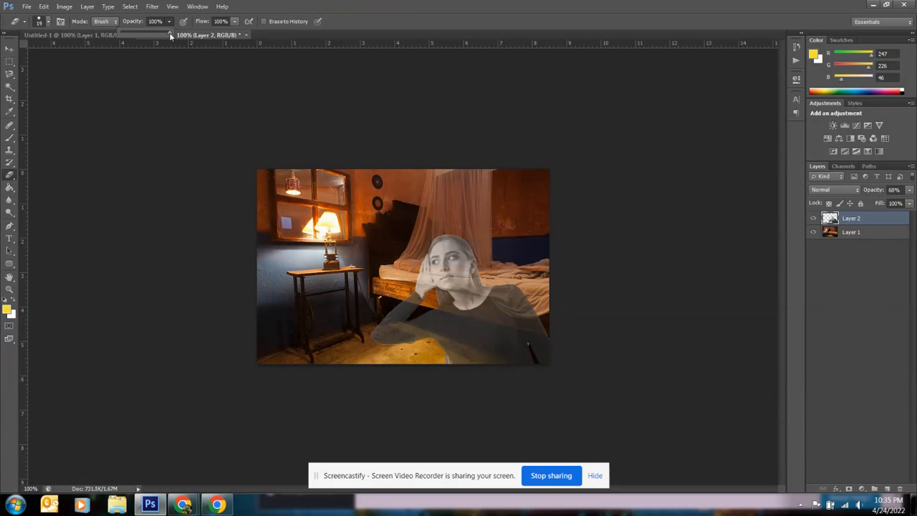
pyautogui.moveTo(141, 35); pyautogui.dragTo(238, 32)
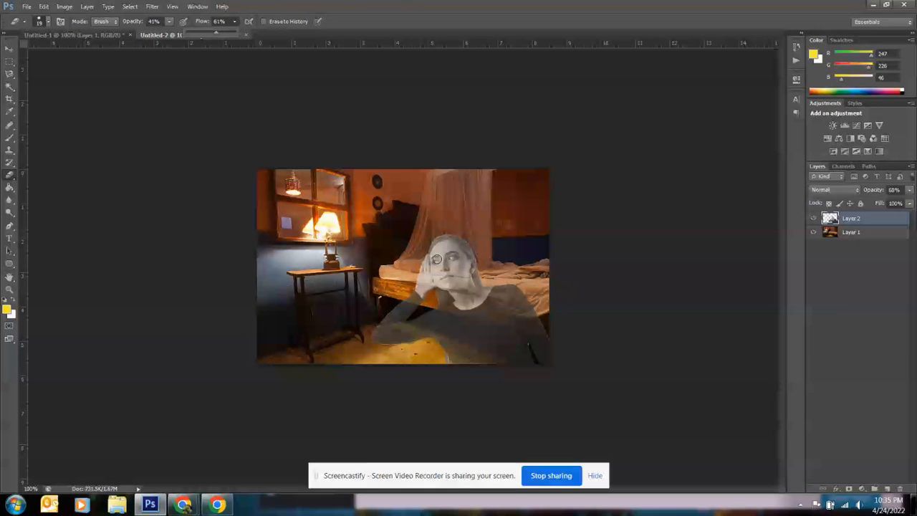
pyautogui.click(48, 22)
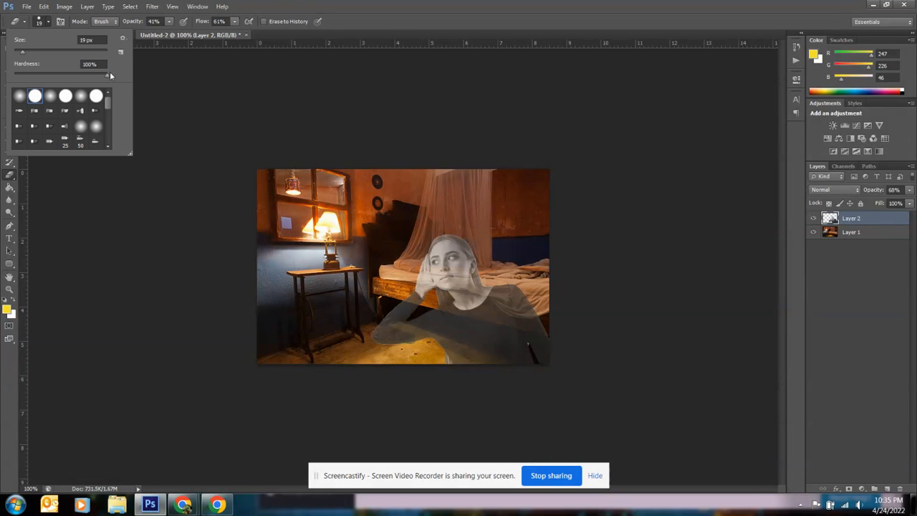
pyautogui.moveTo(107, 76); pyautogui.dragTo(1, 82)
pyautogui.click(47, 21)
pyautogui.click(48, 22)
pyautogui.click(550, 334)
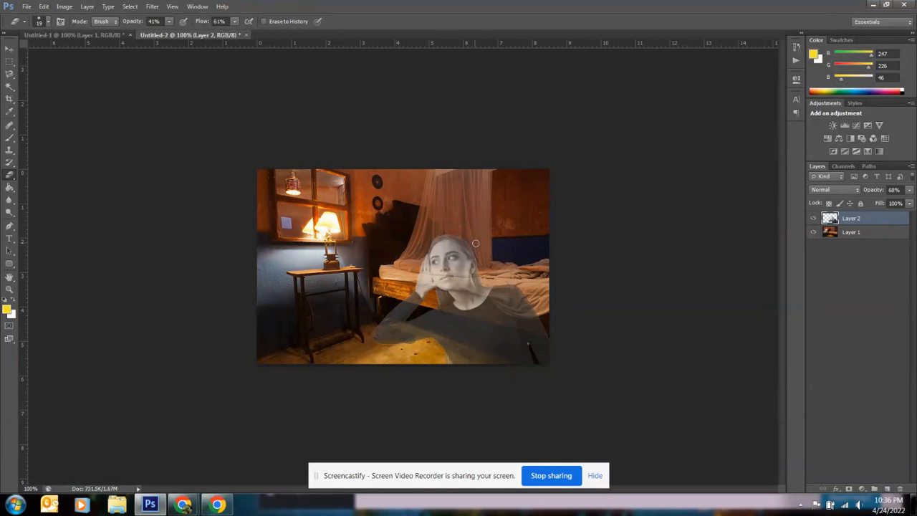
# Step: Raise the Eraser's opacity to 53% and fade the woman's outline further
pyautogui.click(169, 21)
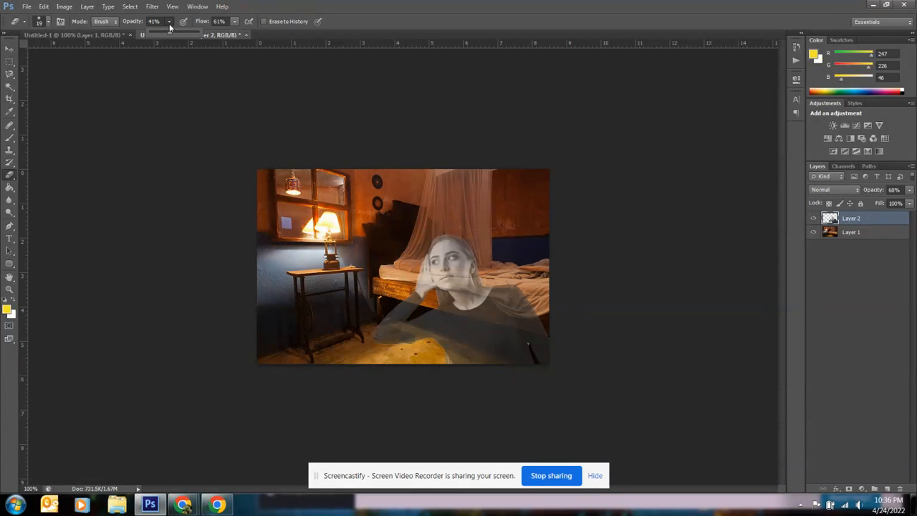
pyautogui.moveTo(171, 33); pyautogui.dragTo(176, 33)
pyautogui.click(552, 336)
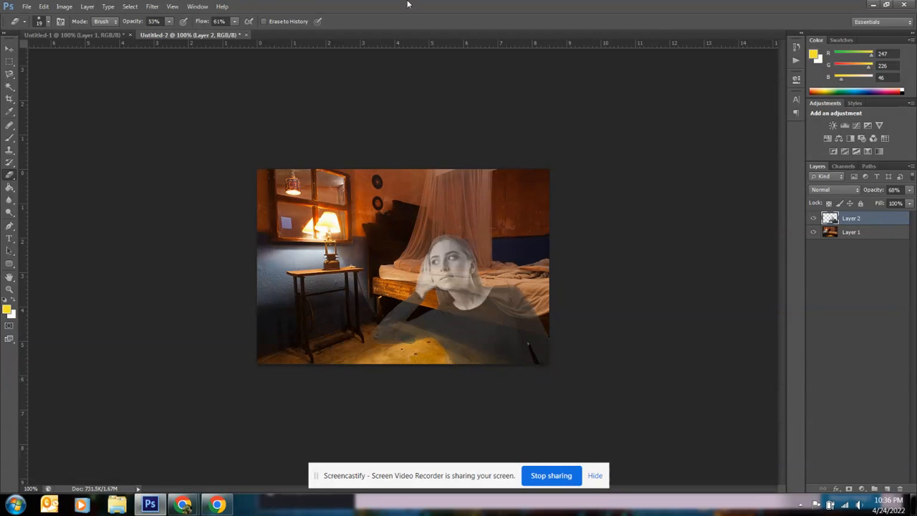
# Step: Invert the colours of the woman's layer, compare it with the original, and undo the inversion
pyautogui.click(64, 7)
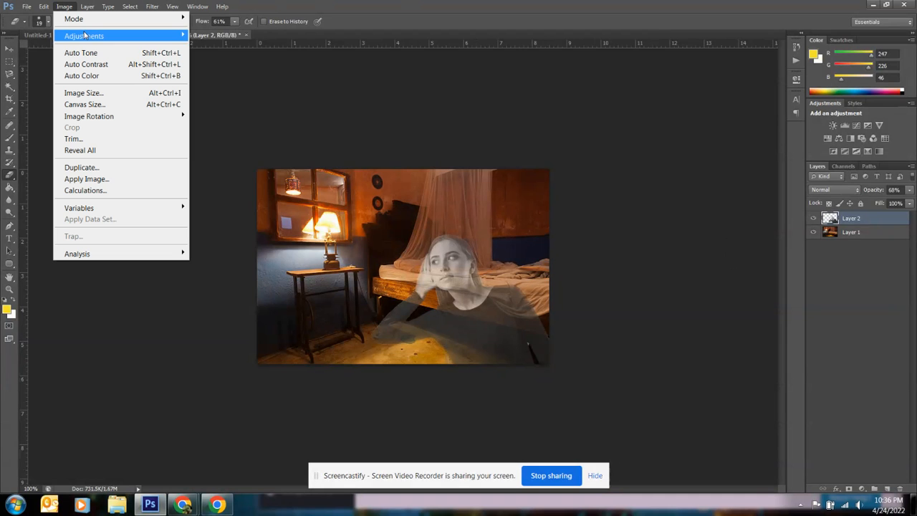
pyautogui.moveTo(84, 35)
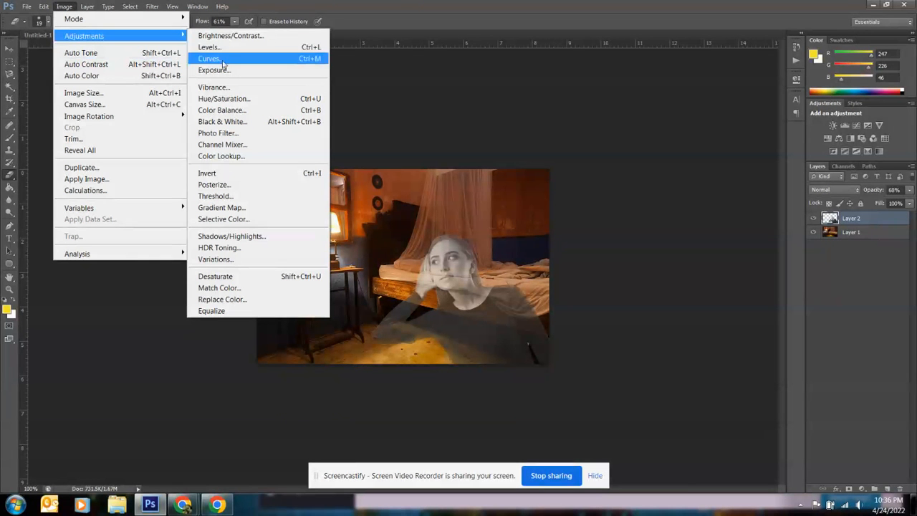
pyautogui.click(245, 174)
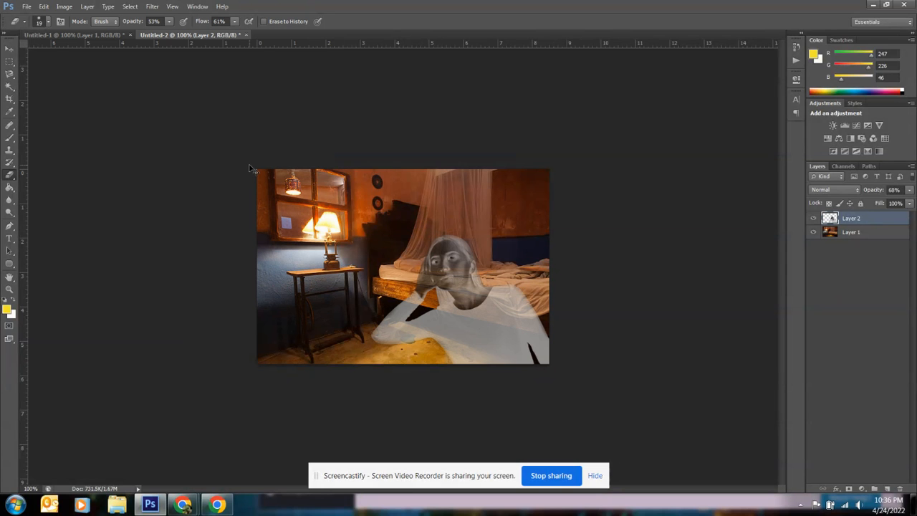
pyautogui.hotkey('ctrl', 'z')
pyautogui.hotkey('ctrl', 'z')
pyautogui.hotkey('ctrl', 'z')
pyautogui.hotkey('ctrl', 'z')
pyautogui.hotkey('ctrl', 'z')
pyautogui.hotkey('ctrl', 'z')
pyautogui.hotkey('ctrl', 'z')
pyautogui.hotkey('ctrl', 'z')
pyautogui.hotkey('ctrl', 'z')
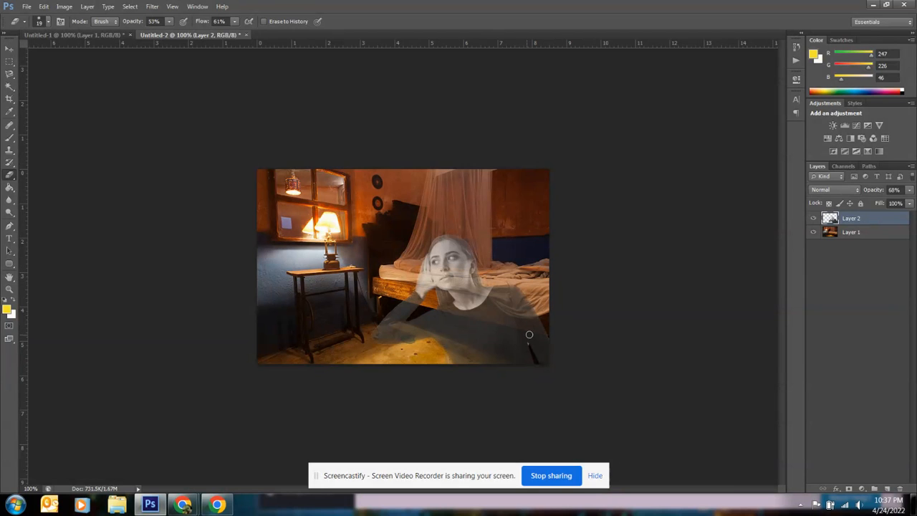
# Step: Paint a yellow spot on the iris of the eye nearer her ear with a softened 2 px Brush
pyautogui.click(30, 488)
pyautogui.write('500')
pyautogui.press('Return')
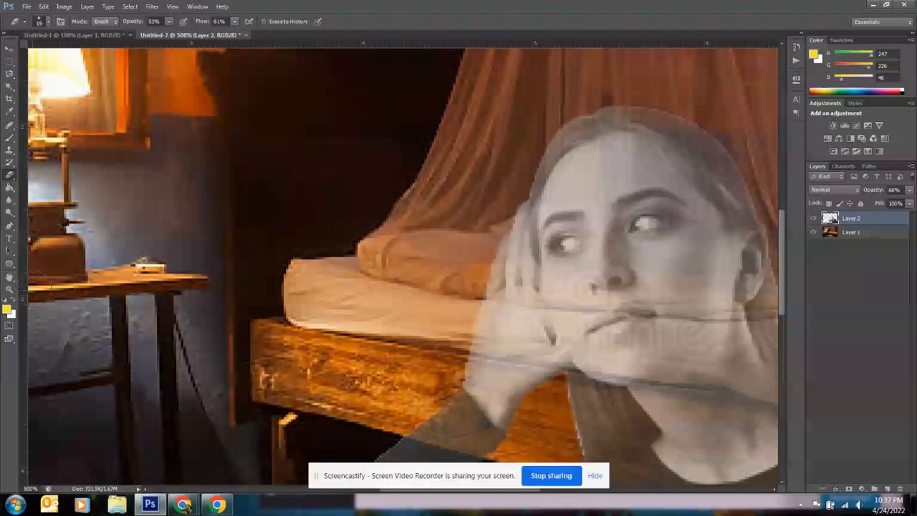
pyautogui.click(10, 140)
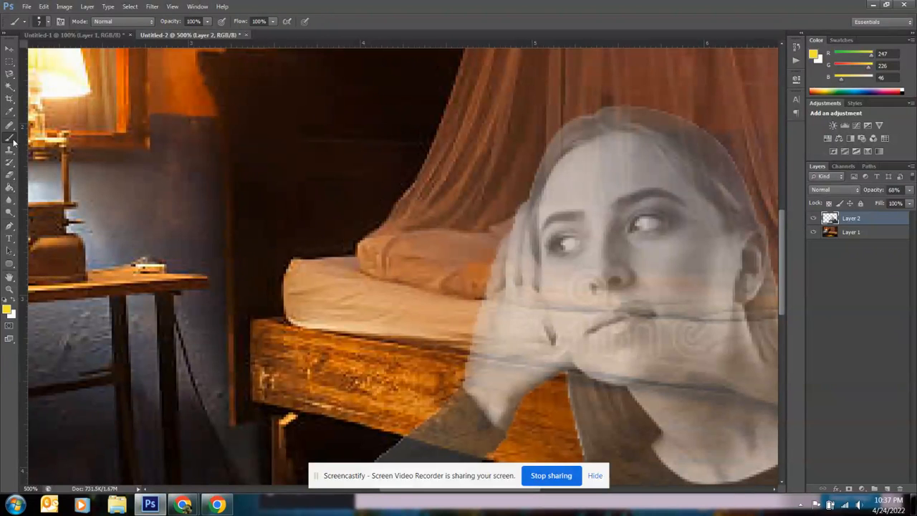
pyautogui.click(47, 20)
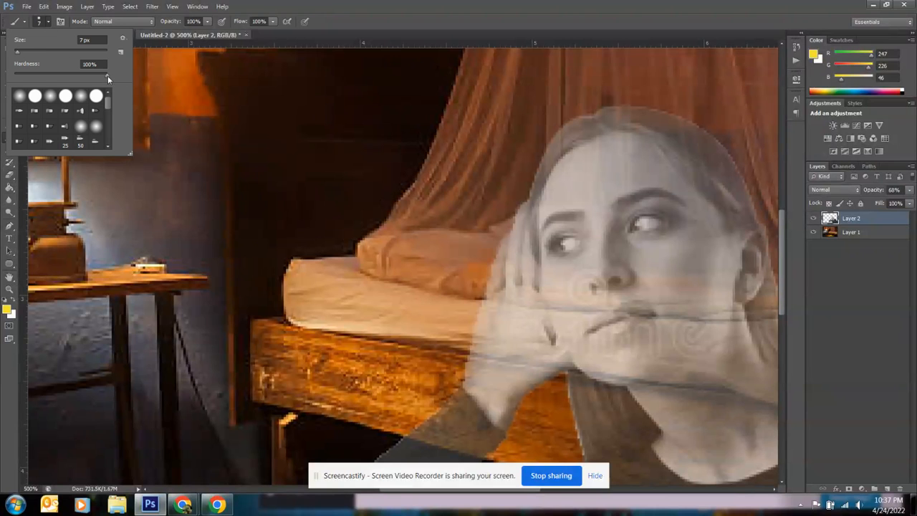
pyautogui.moveTo(107, 75); pyautogui.dragTo(66, 75)
pyautogui.moveTo(18, 52); pyautogui.dragTo(16, 51)
pyautogui.moveTo(17, 55); pyautogui.dragTo(14, 55)
pyautogui.moveTo(638, 222); pyautogui.dragTo(637, 225)
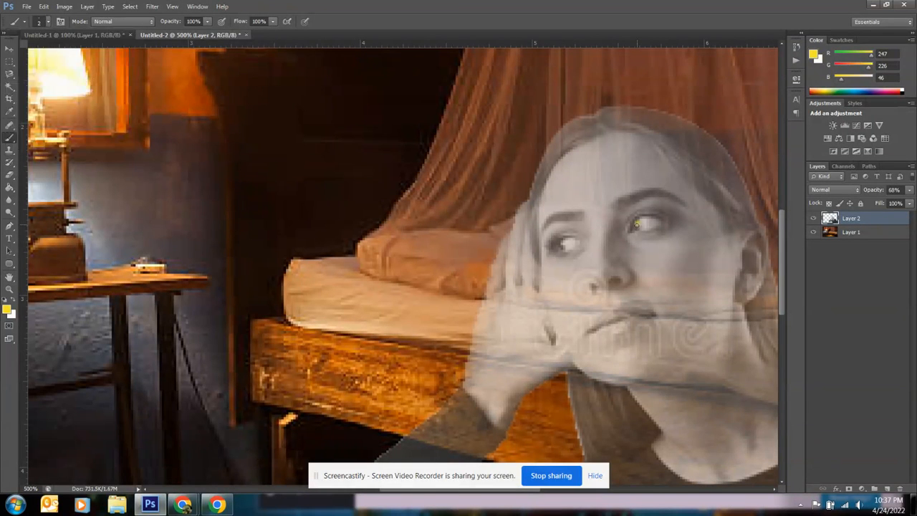
# Step: Swap the foreground colour to white and paint over the irises of both of the woman's eyes
pyautogui.click(13, 302)
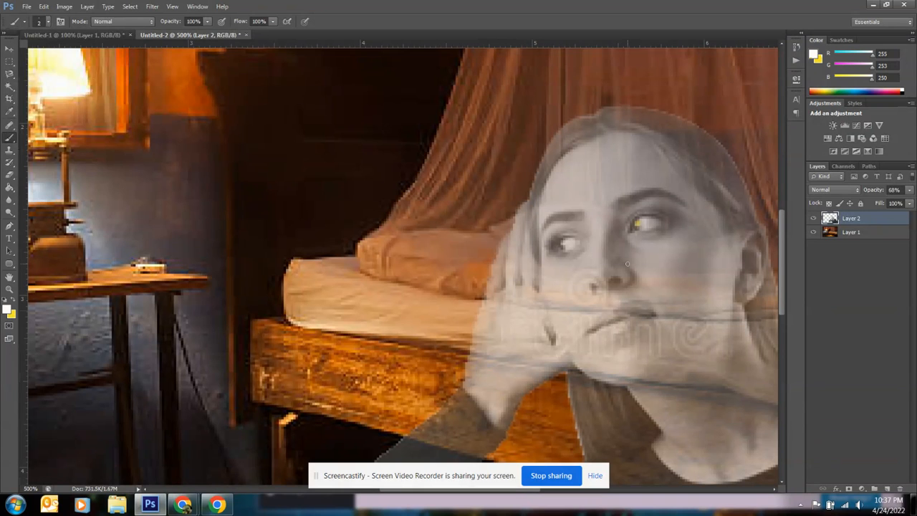
pyautogui.moveTo(638, 222)
pyautogui.mouseDown()
pyautogui.moveTo(656, 222)
pyautogui.moveTo(645, 220)
pyautogui.mouseUp()
pyautogui.moveTo(563, 248); pyautogui.dragTo(564, 241)
# Step: Paint the woman's nostril white and invert the colours of her layer
pyautogui.hotkey('ctrl', 'i')
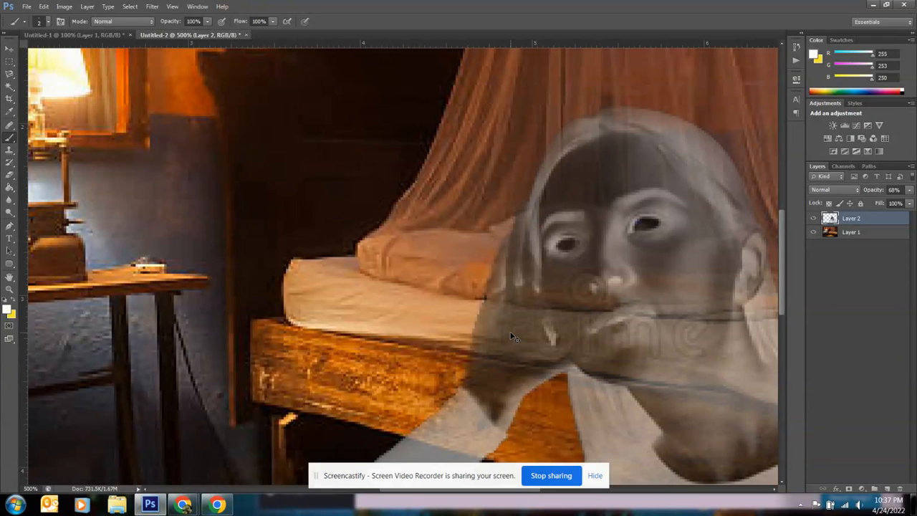
pyautogui.hotkey('ctrl', 'z')
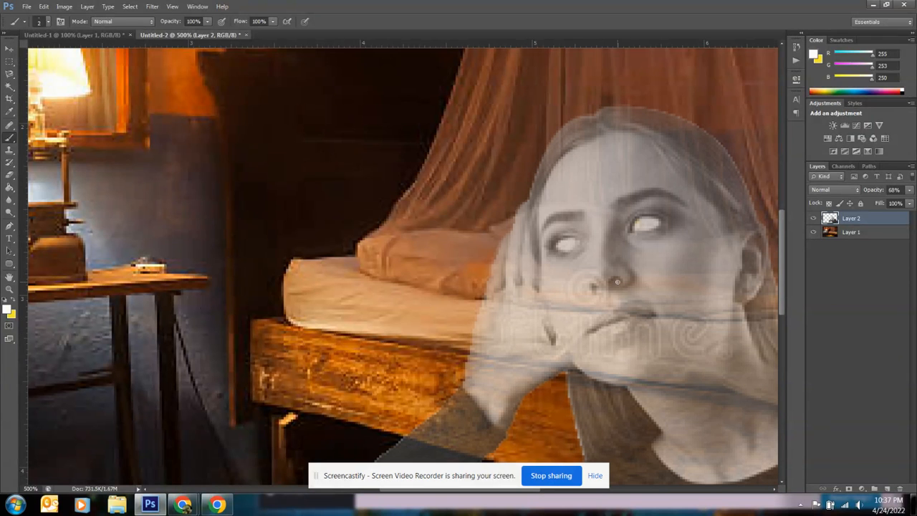
pyautogui.moveTo(616, 281); pyautogui.dragTo(614, 282)
pyautogui.hotkey('ctrl', 'i')
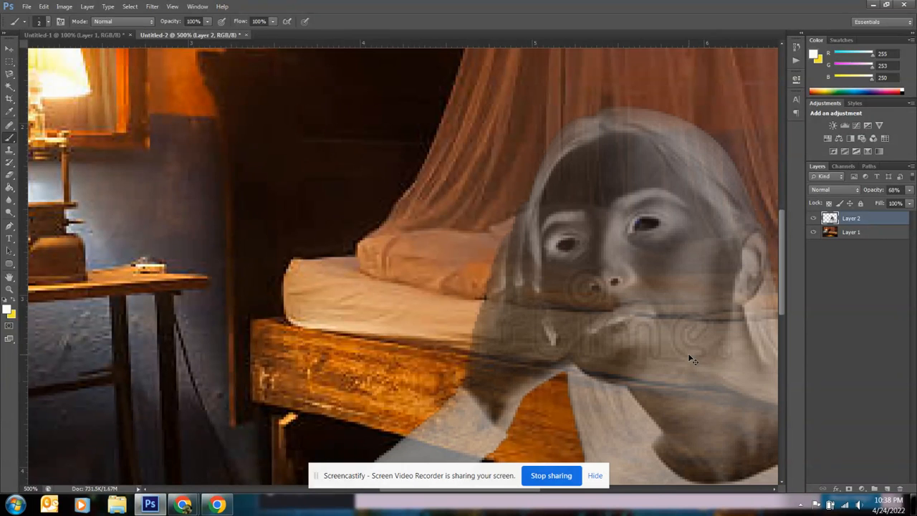
# Step: Examine the inverted woman's face and arms up close, and the whole composite at 100% and 200%
pyautogui.scroll(-6, 700, 373)
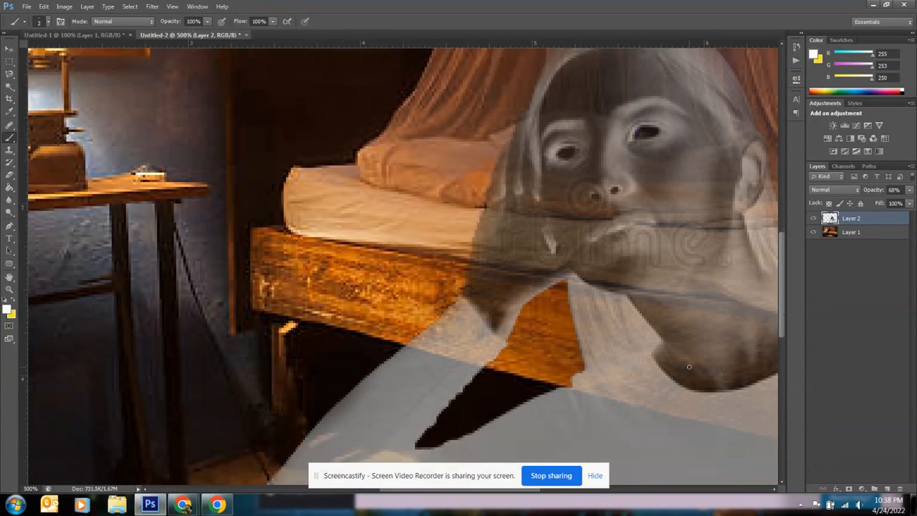
pyautogui.scroll(-2, 688, 366)
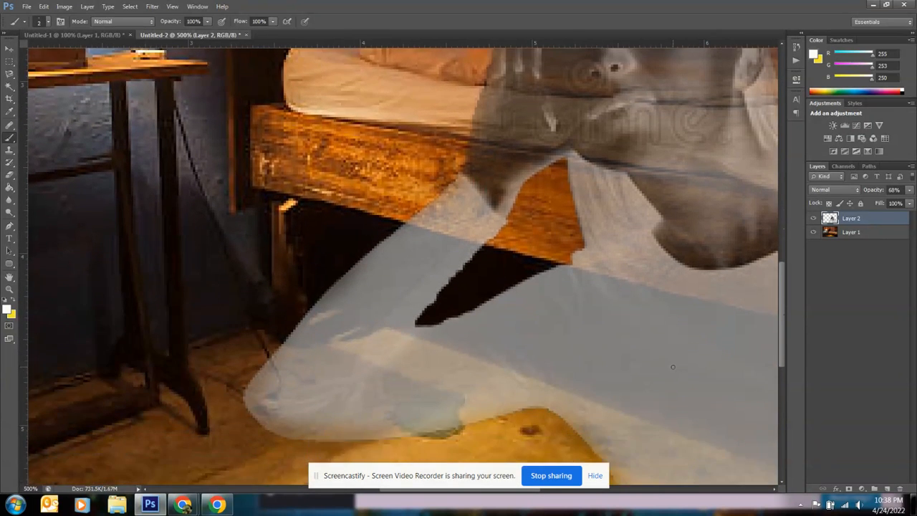
pyautogui.scroll(6, 677, 367)
pyautogui.scroll(3, 672, 368)
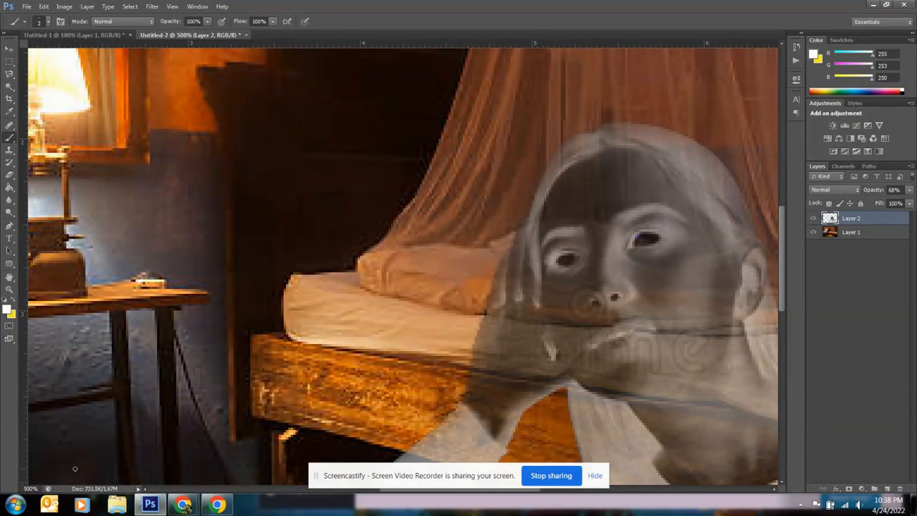
pyautogui.click(36, 489)
pyautogui.moveTo(39, 488); pyautogui.dragTo(17, 490)
pyautogui.write('100')
pyautogui.press('Return')
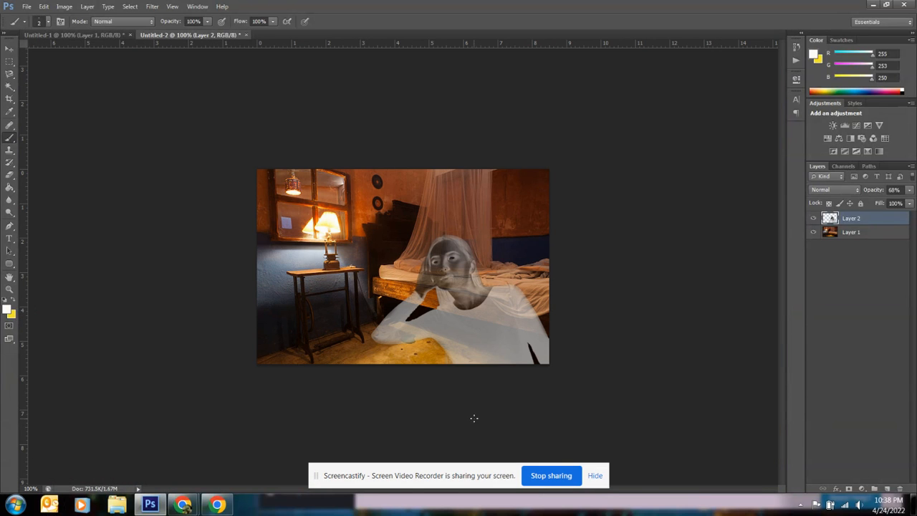
pyautogui.moveTo(42, 488); pyautogui.dragTo(22, 486)
pyautogui.write('200')
pyautogui.press('Return')
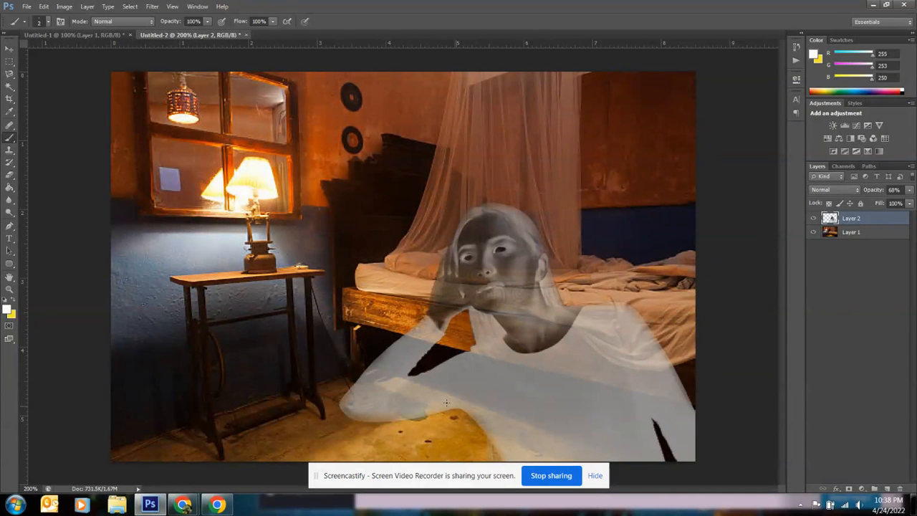
# Step: Hide the woman's layer and add the text "Watermark" in a large text box across the middle of the bedroom photo
pyautogui.click(813, 218)
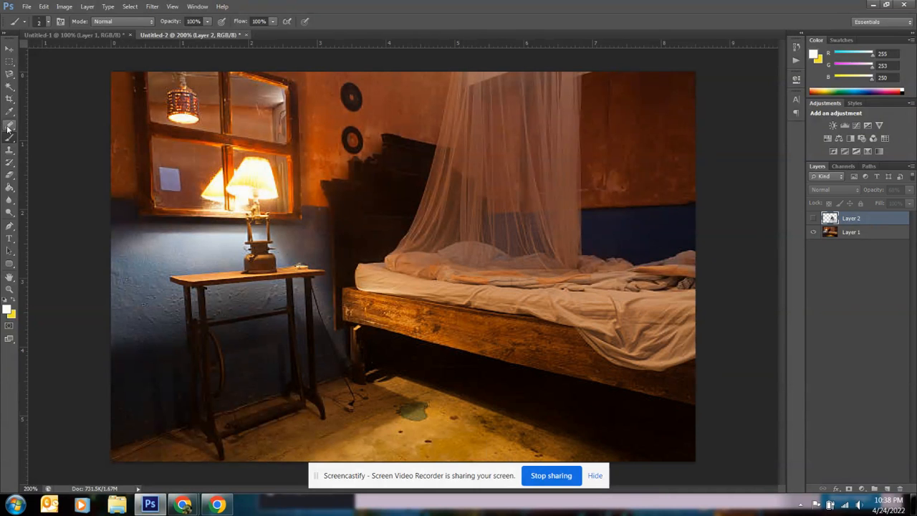
pyautogui.click(9, 237)
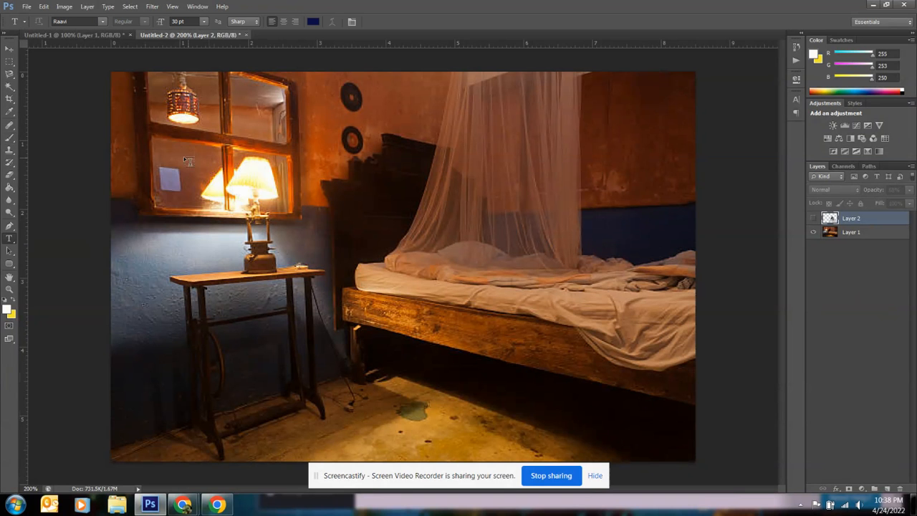
pyautogui.moveTo(170, 151); pyautogui.dragTo(651, 345)
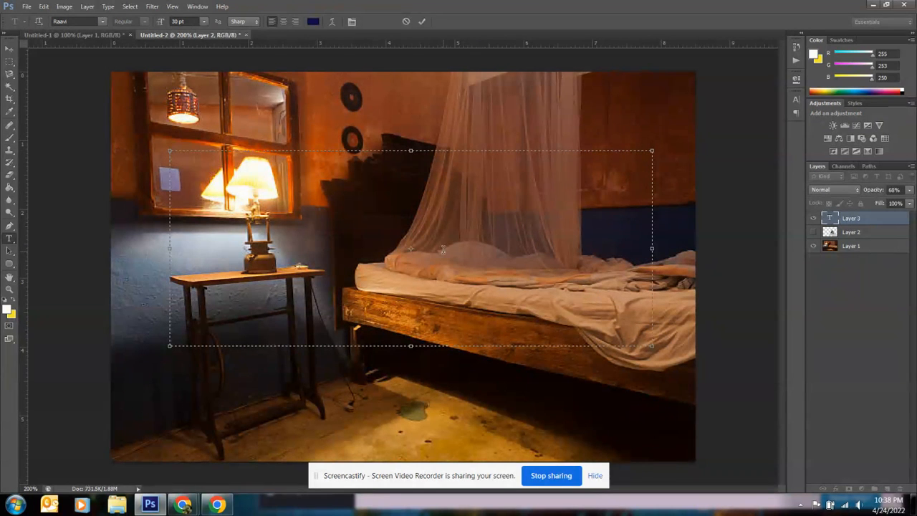
pyautogui.write('Water')
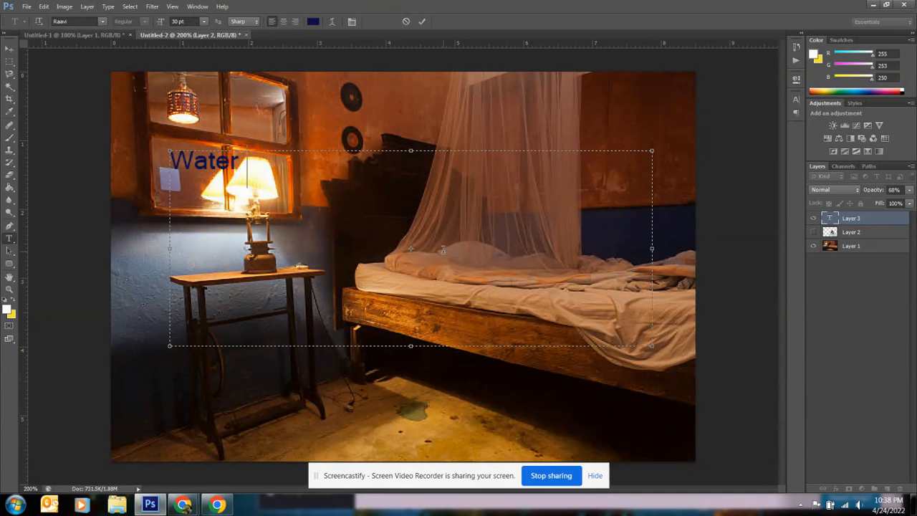
pyautogui.write('mark')
# Step: Set the Watermark text to the near-white colour f9f9fc and a size of 72 pt
pyautogui.hotkey('ctrl', 'a')
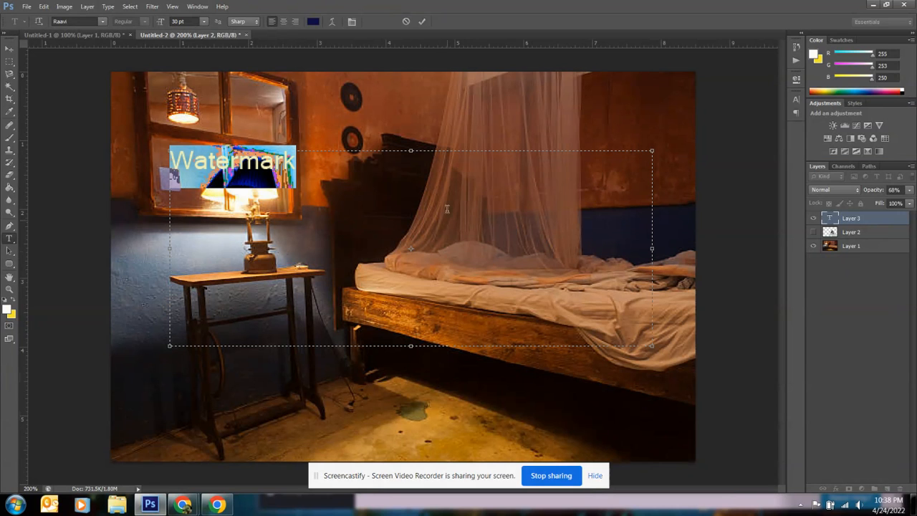
pyautogui.click(313, 21)
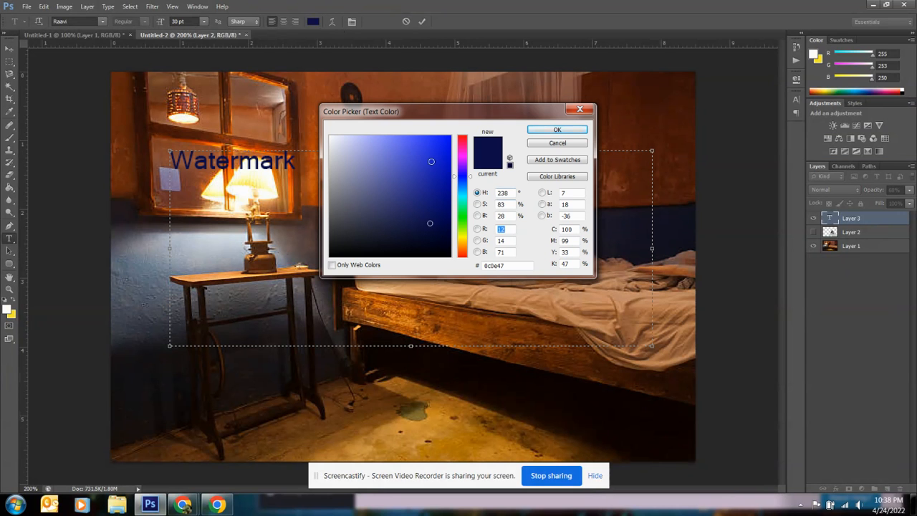
pyautogui.click(331, 137)
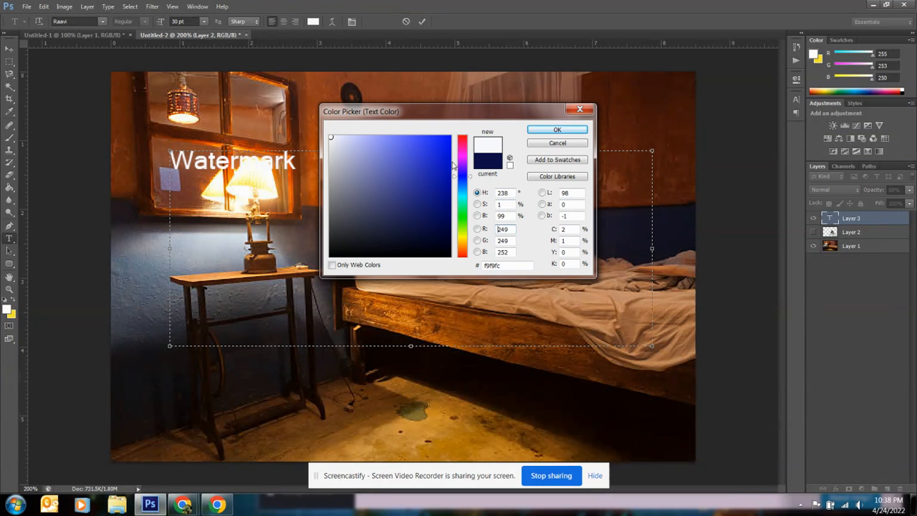
pyautogui.click(555, 130)
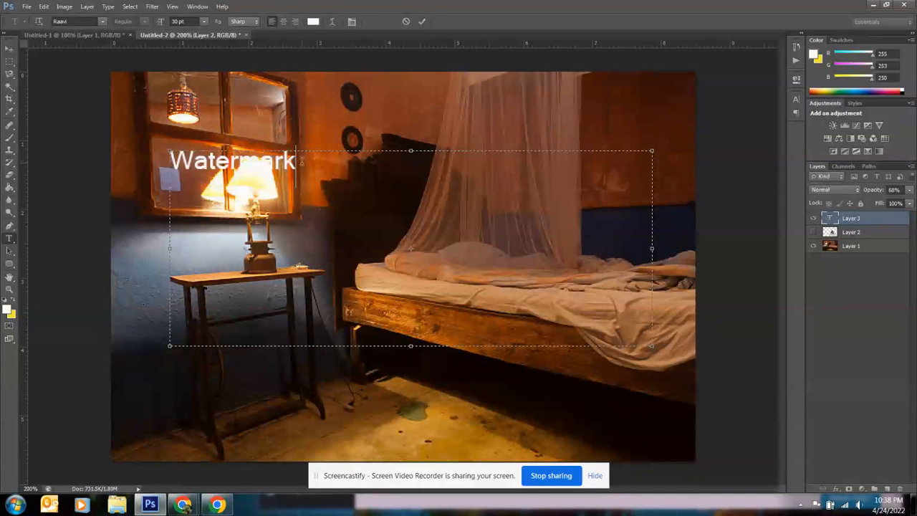
pyautogui.click(204, 21)
pyautogui.click(195, 198)
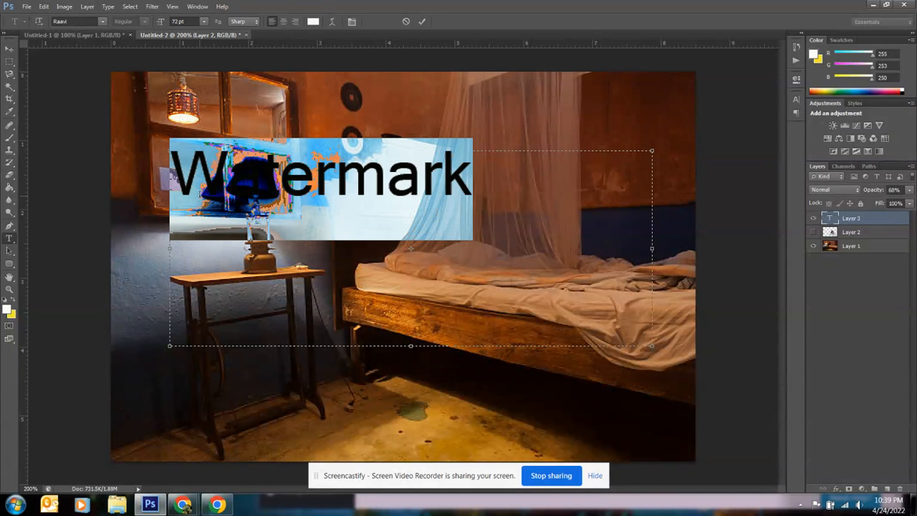
# Step: Centre the Watermark text in its box and shorten the text box to about one line of height
pyautogui.click(284, 22)
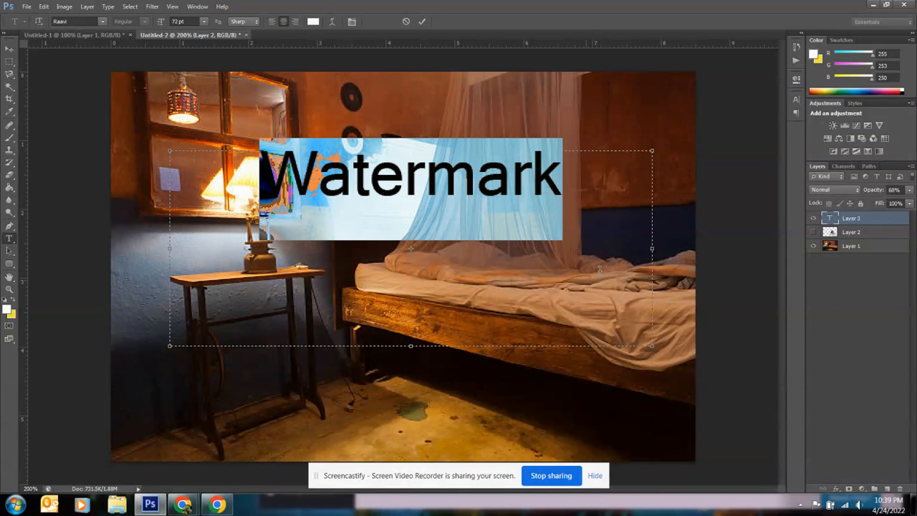
pyautogui.moveTo(411, 345); pyautogui.dragTo(412, 212)
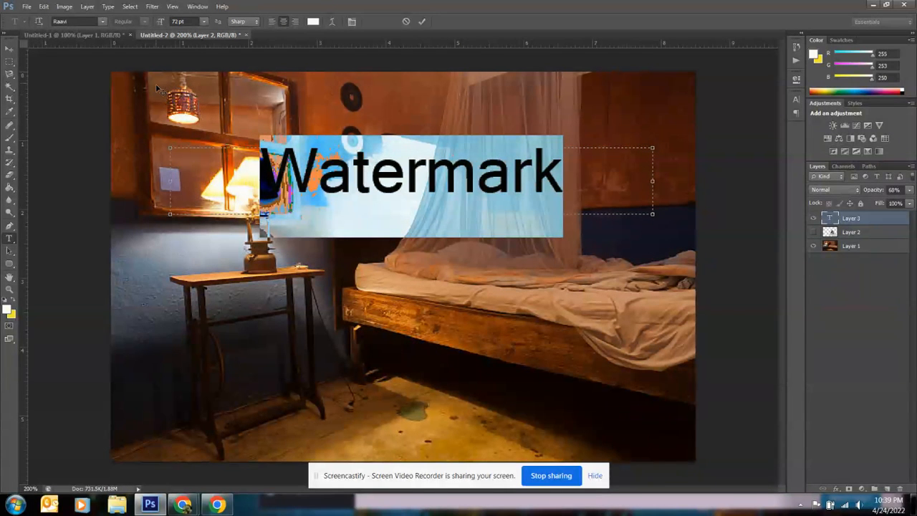
pyautogui.click(9, 62)
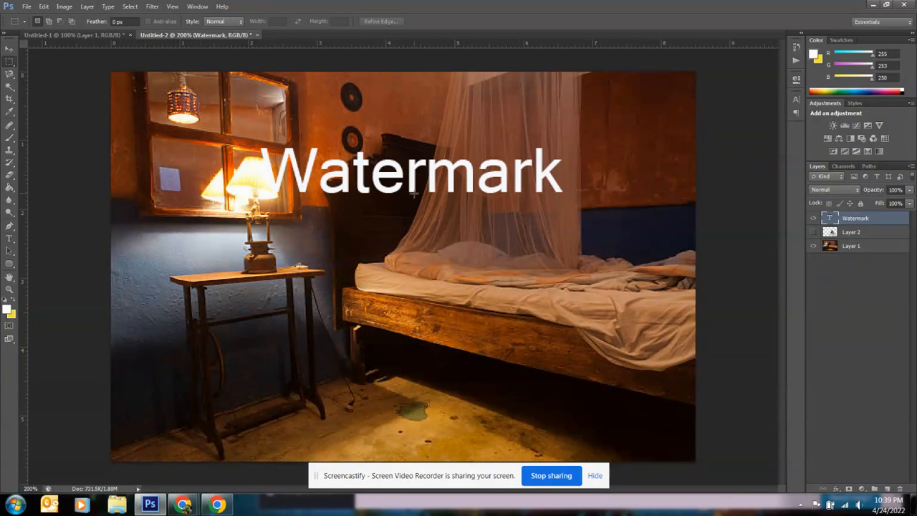
# Step: Move the Watermark text down to the middle of the photo and lower its layer opacity to 35%
pyautogui.click(10, 51)
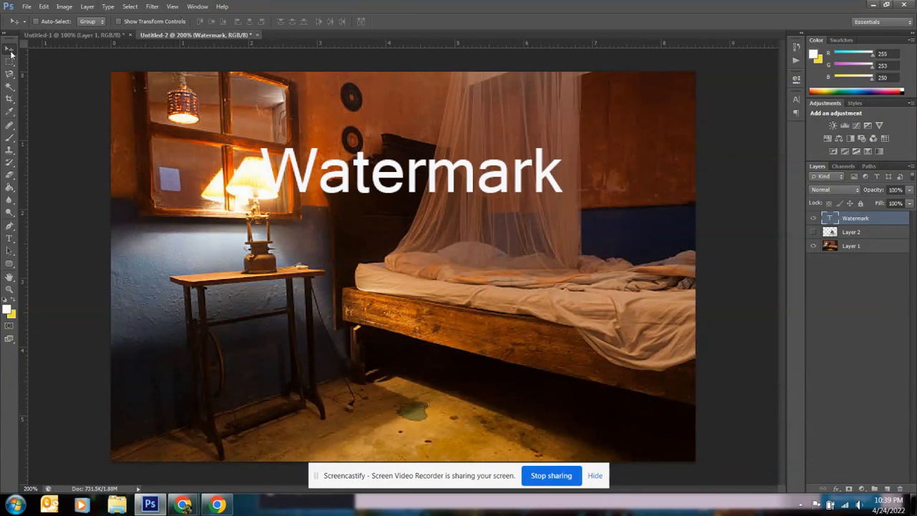
pyautogui.moveTo(422, 183); pyautogui.dragTo(423, 265)
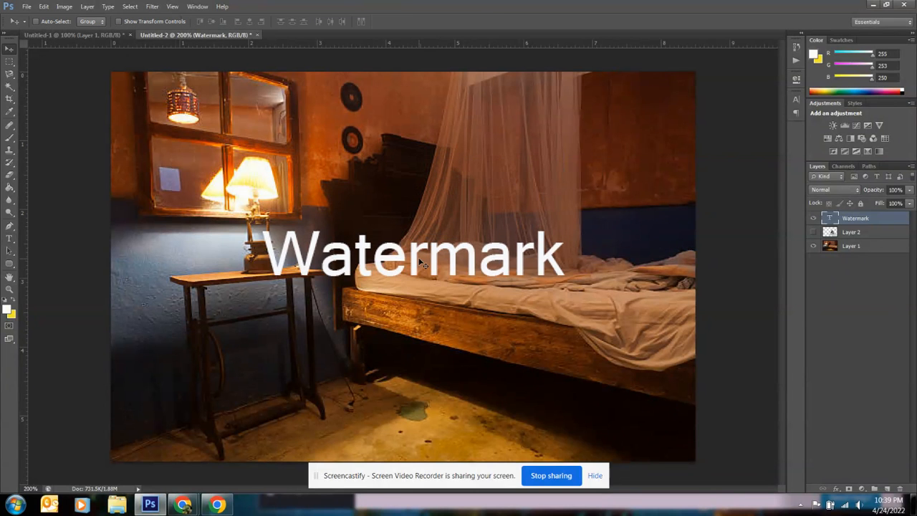
pyautogui.click(910, 190)
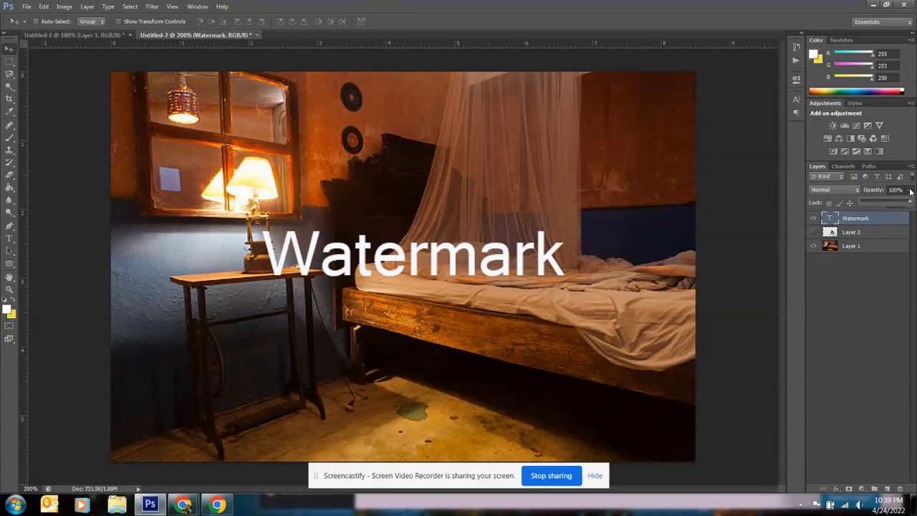
pyautogui.moveTo(910, 204); pyautogui.dragTo(879, 205)
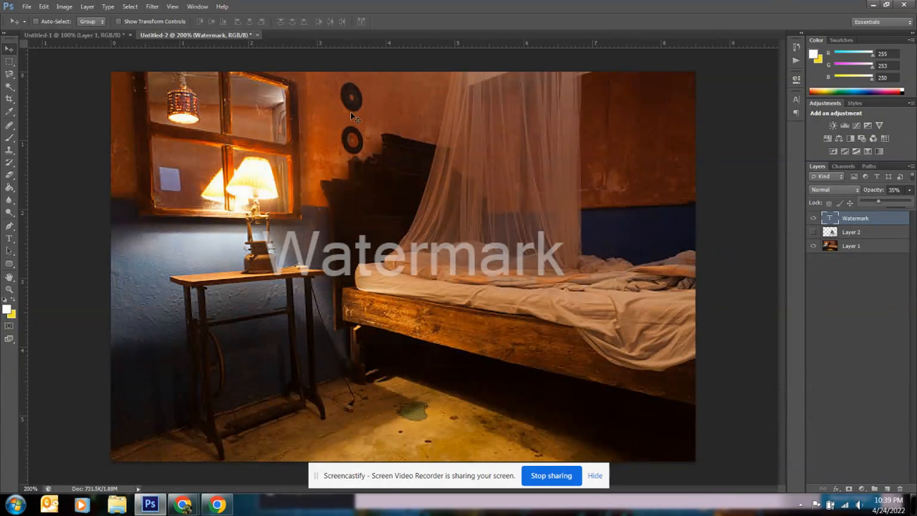
# Step: Compare the photo with and without the watermark, show the woman's layer again and leave the Watermark layer hidden
pyautogui.click(814, 218)
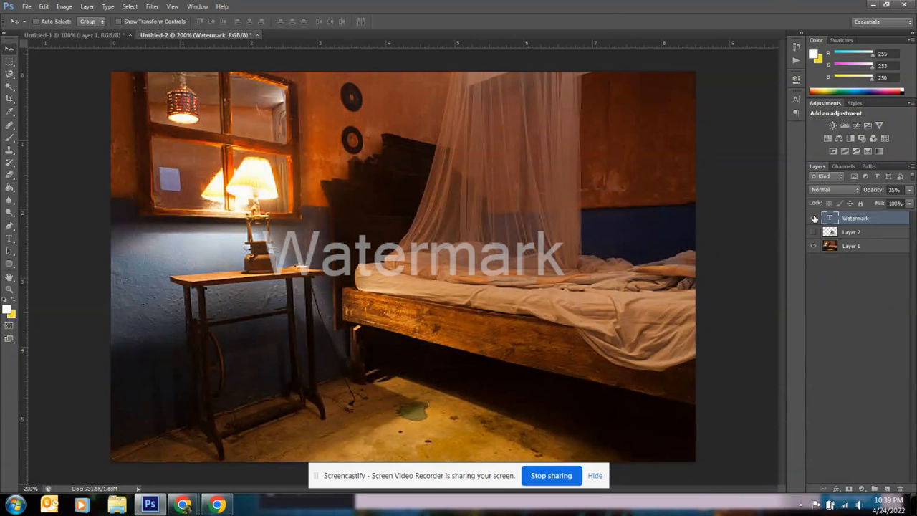
pyautogui.click(812, 219)
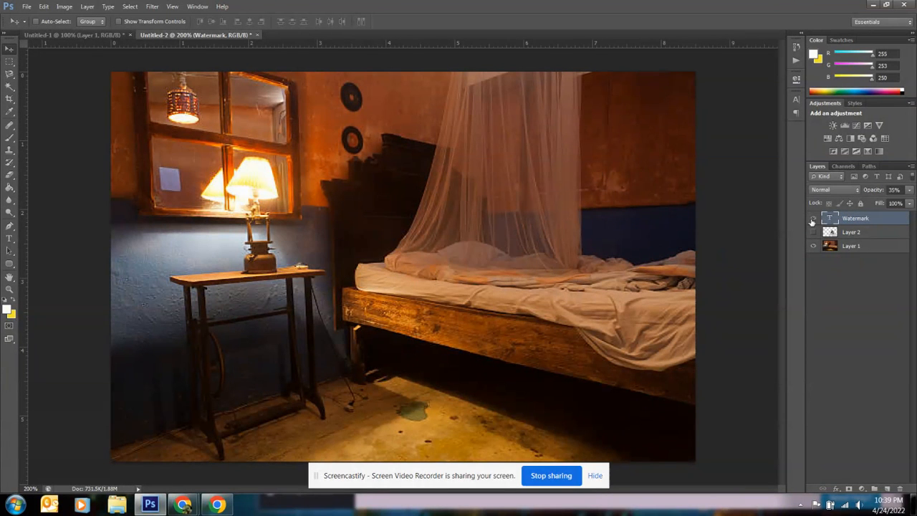
pyautogui.click(812, 218)
pyautogui.click(813, 232)
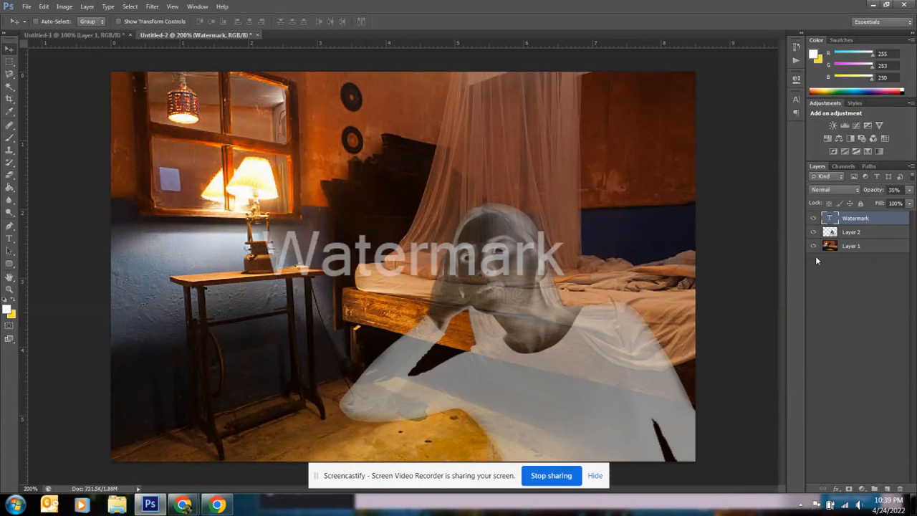
pyautogui.click(813, 219)
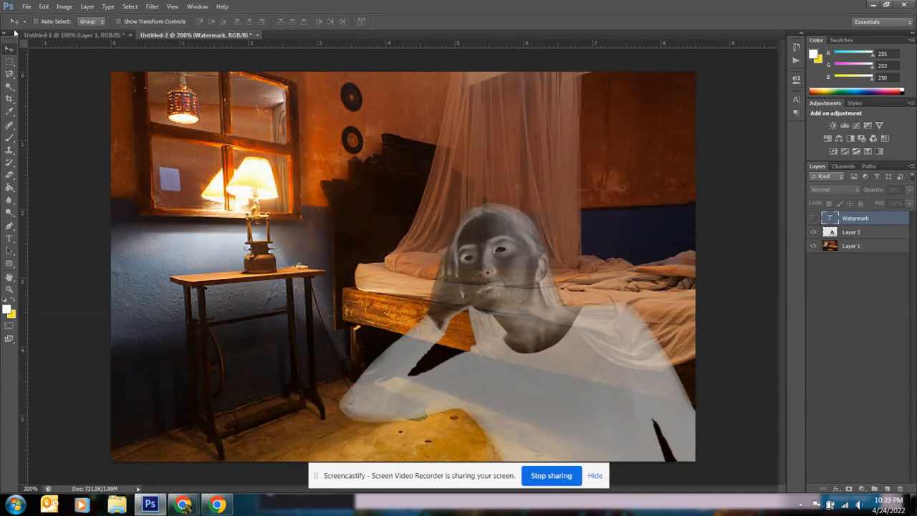
# Step: Review the file formats offered for saving the composite and the available export options, without saving or exporting
pyautogui.click(27, 7)
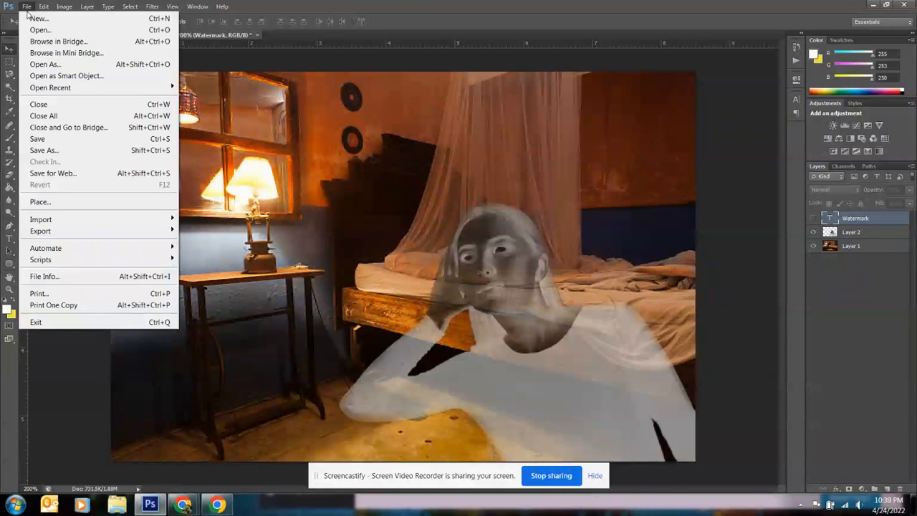
pyautogui.moveTo(92, 233)
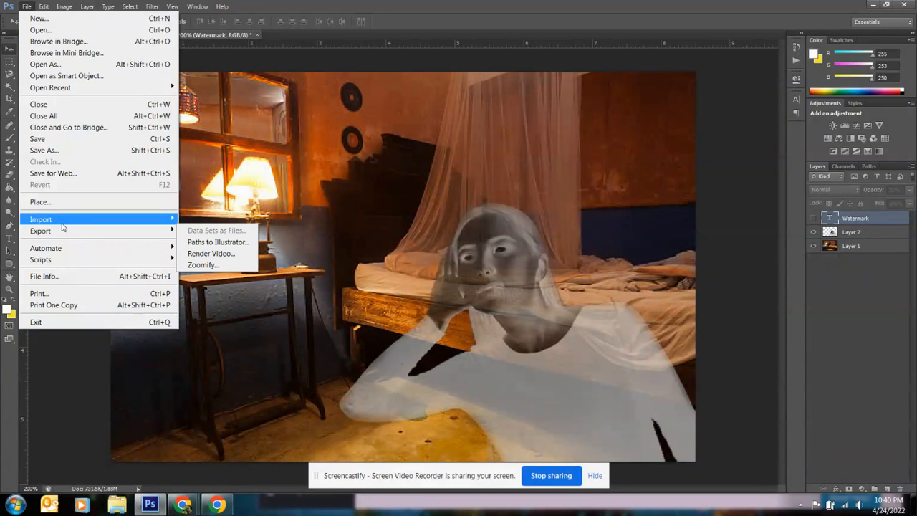
pyautogui.click(64, 152)
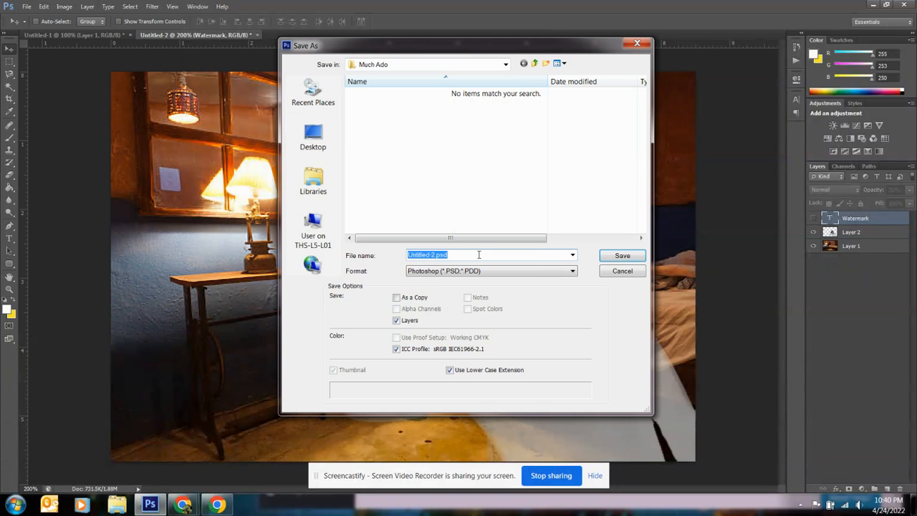
pyautogui.click(501, 271)
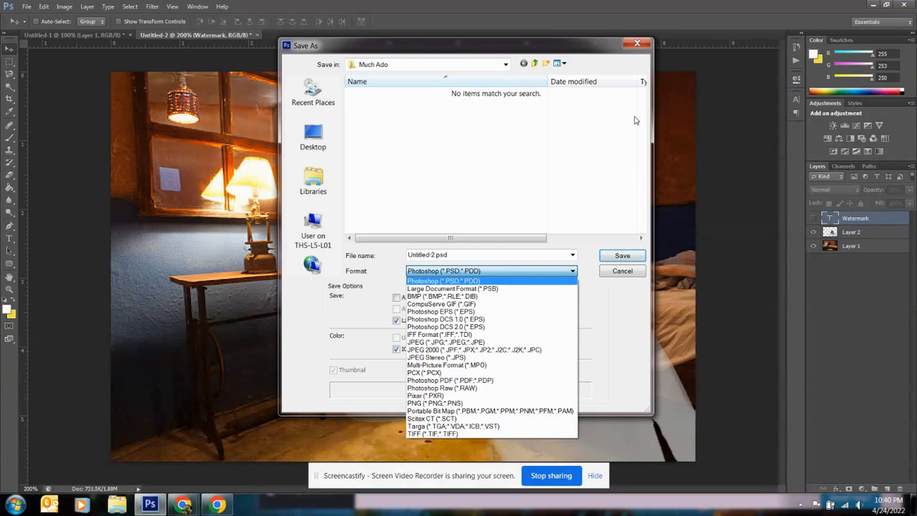
pyautogui.click(637, 45)
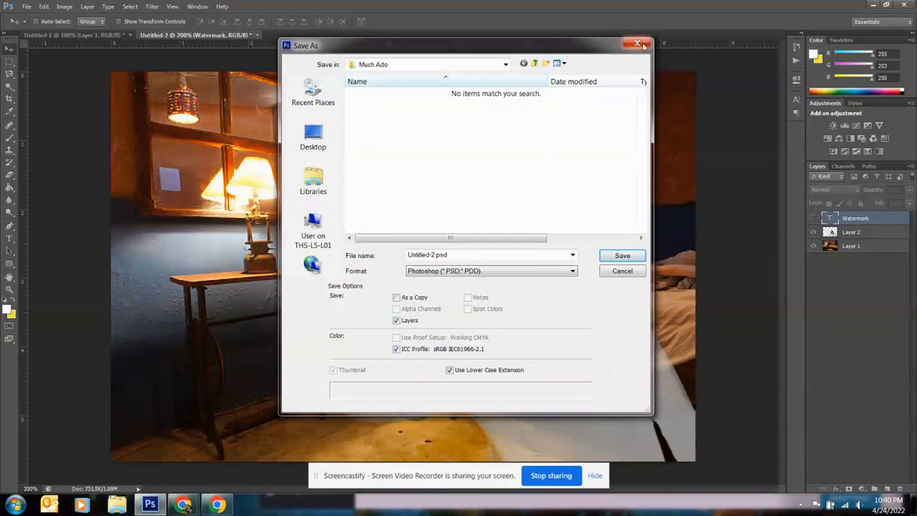
pyautogui.click(638, 44)
pyautogui.click(26, 6)
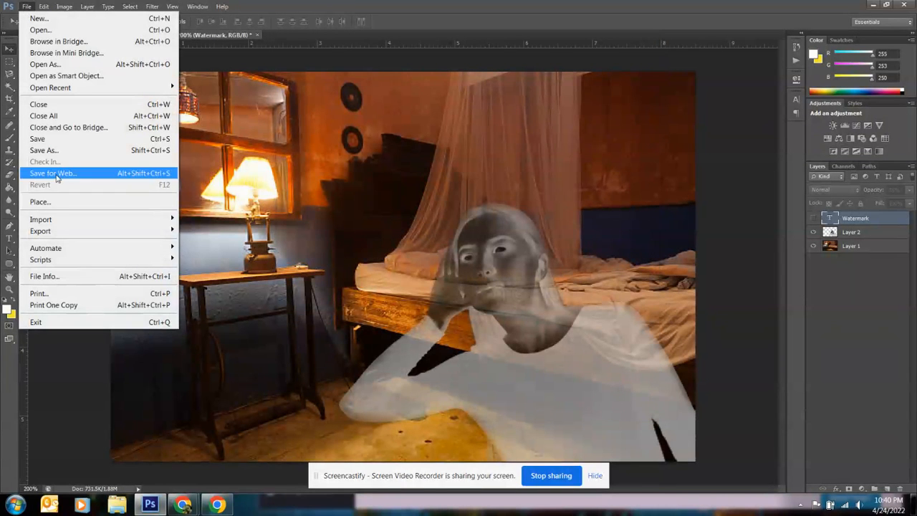
pyautogui.moveTo(62, 231)
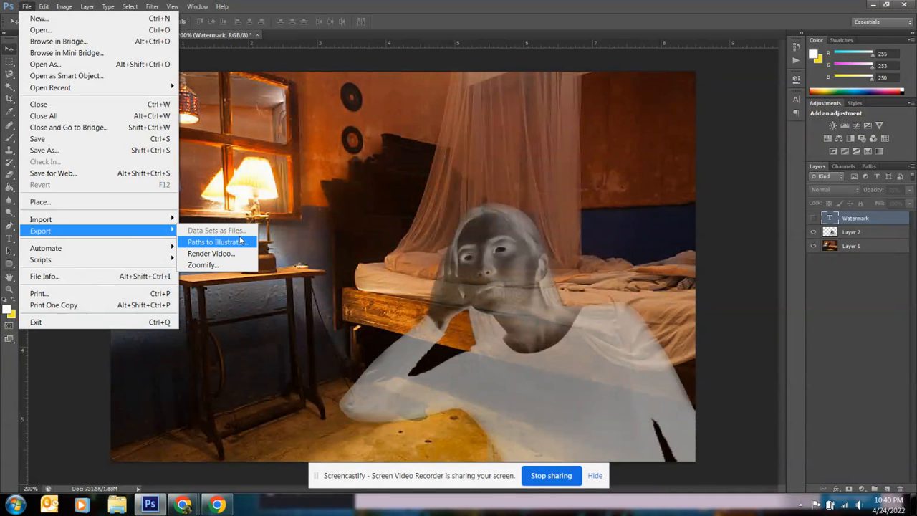
pyautogui.click(707, 227)
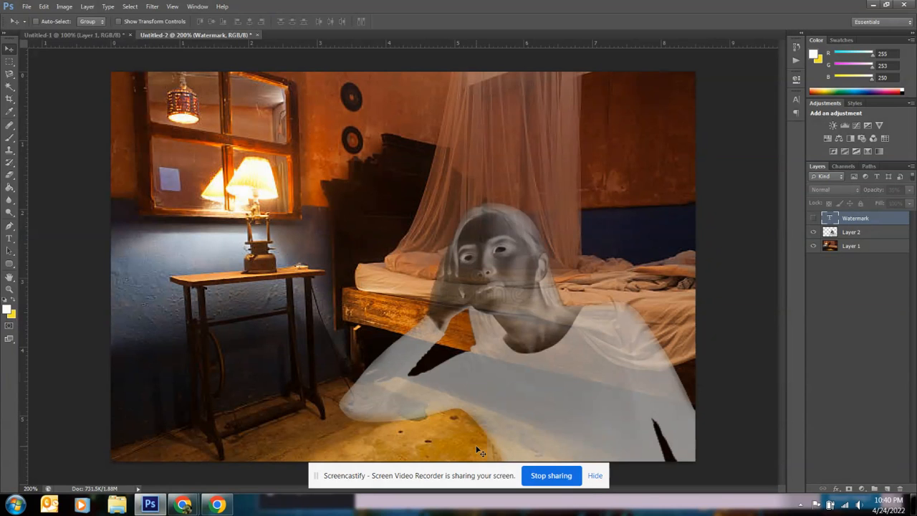